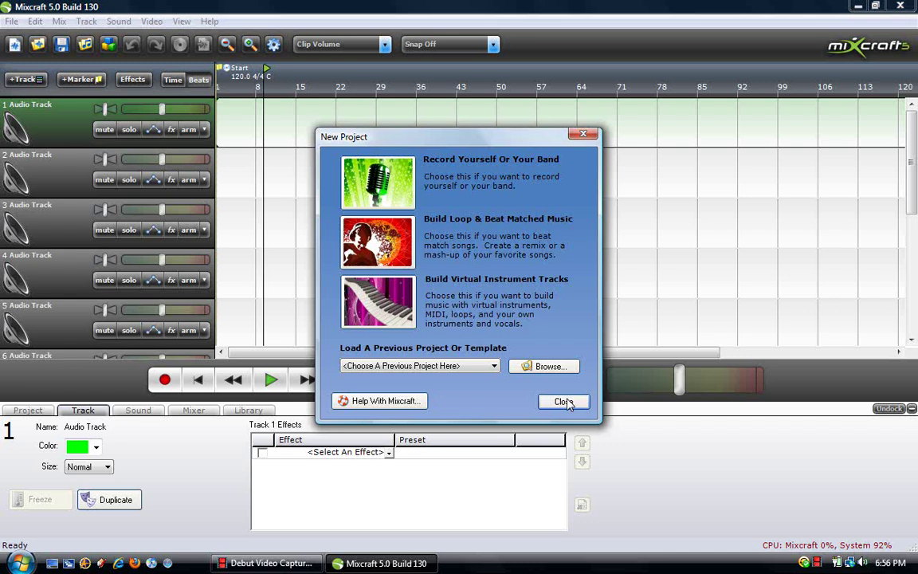
Close the New Project starter to begin with the default blank project.
{"action": "left_click", "coordinate": [563, 402]}
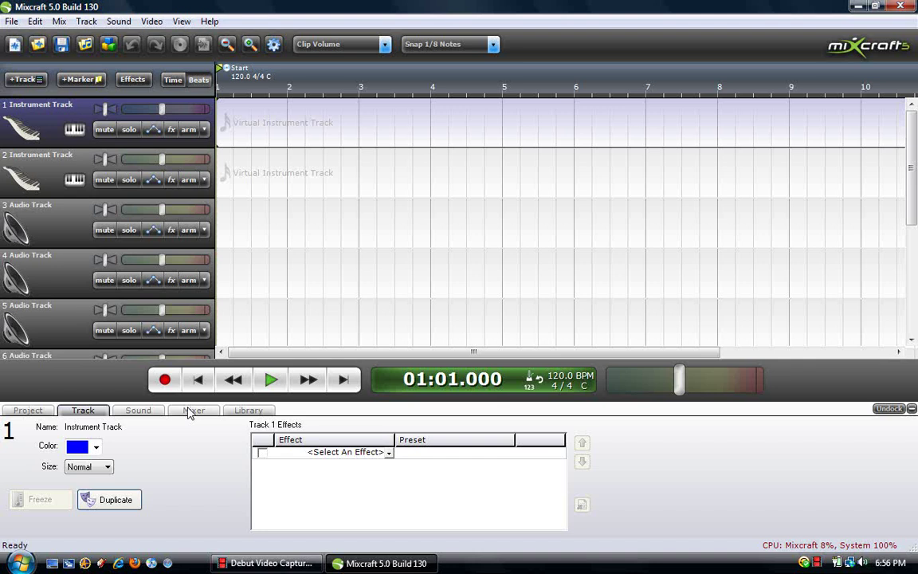
Open the loop Library, glance at Track 1's effect list, then return to the Drums loops.
{"action": "left_click", "coordinate": [247, 410]}
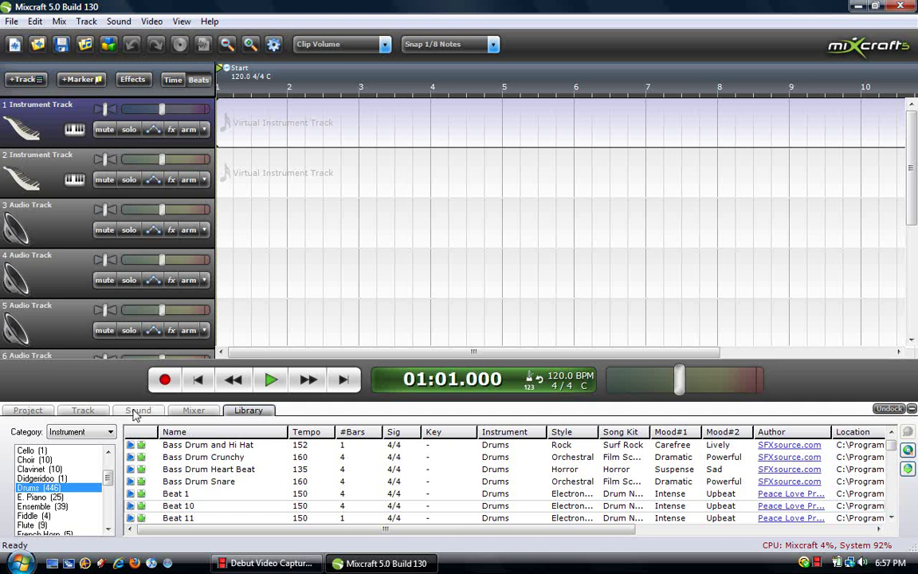
{"action": "left_click", "coordinate": [137, 411]}
{"action": "left_click", "coordinate": [81, 323]}
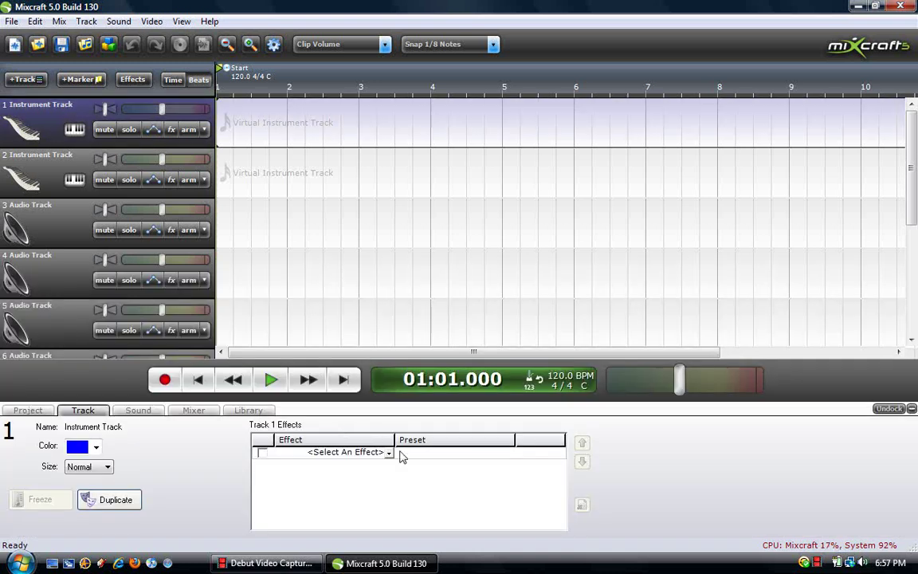
{"action": "left_click", "coordinate": [391, 452]}
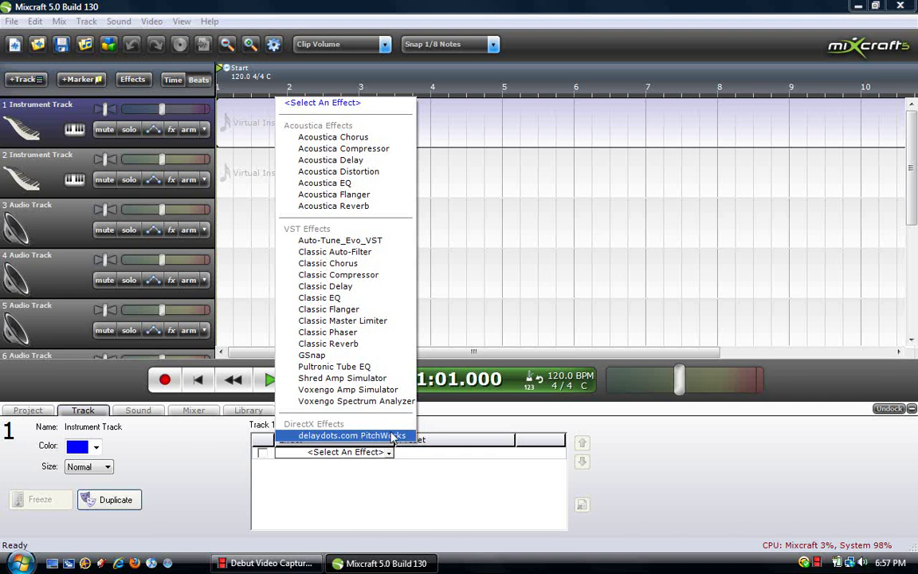
{"action": "left_click", "coordinate": [348, 495]}
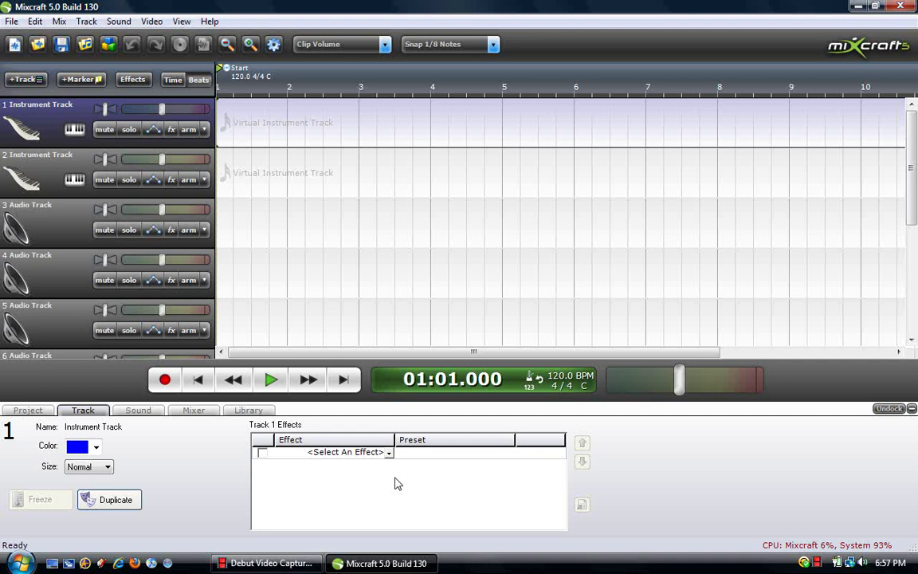
{"action": "left_click", "coordinate": [253, 410]}
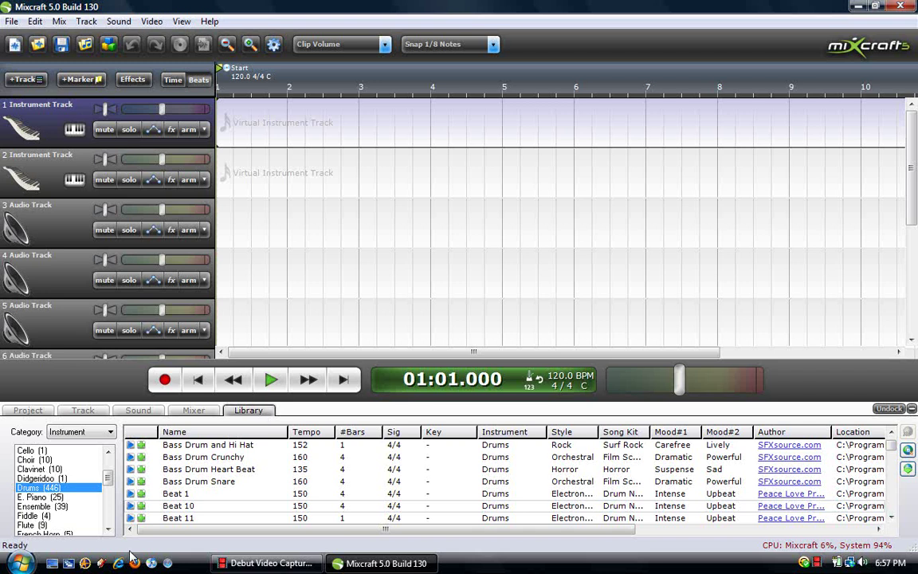
Place Beat 10 on track 3, switch the project to 150 BPM, and play it twice.
{"action": "left_click_drag", "start_coordinate": [164, 506], "coordinate": [224, 232]}
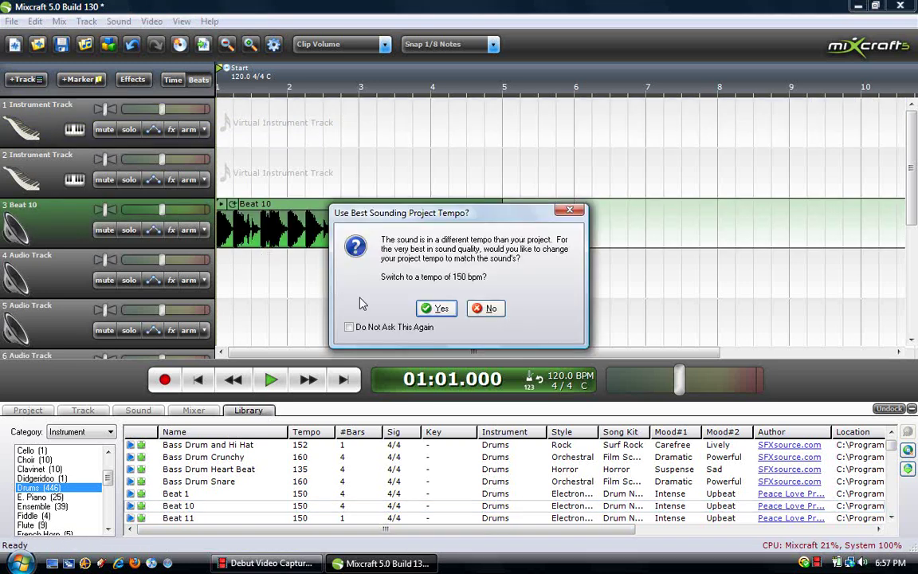
{"action": "left_click", "coordinate": [435, 307]}
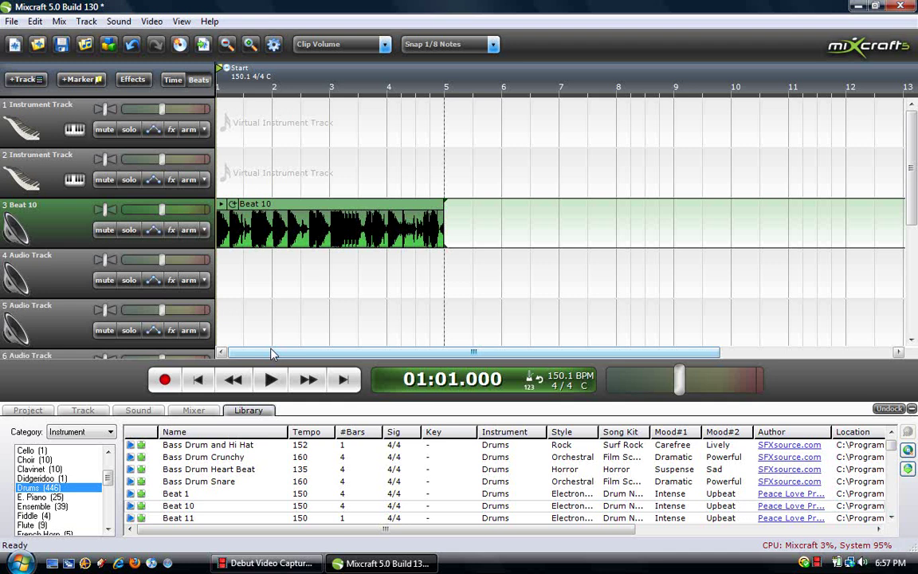
{"action": "key", "text": "space"}
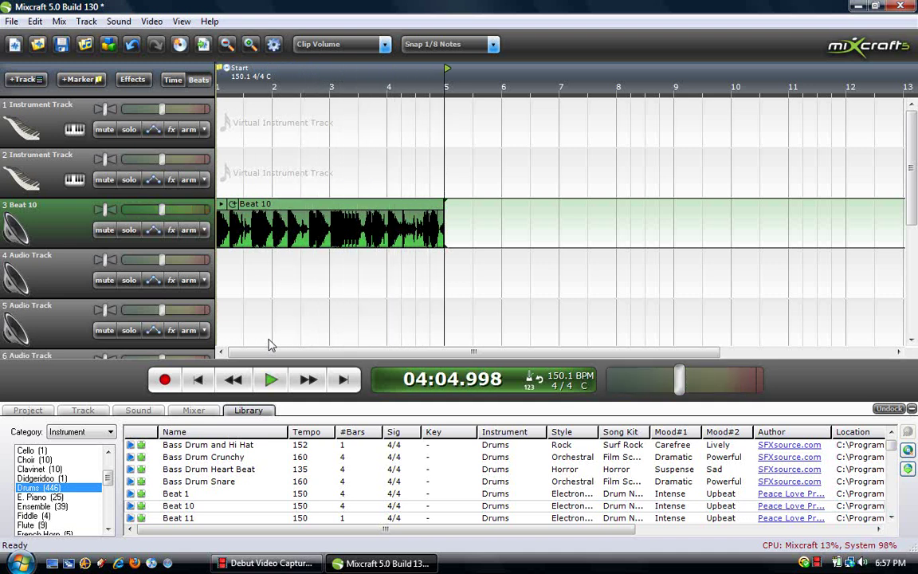
{"action": "key", "text": "space"}
{"action": "key", "text": "space"}
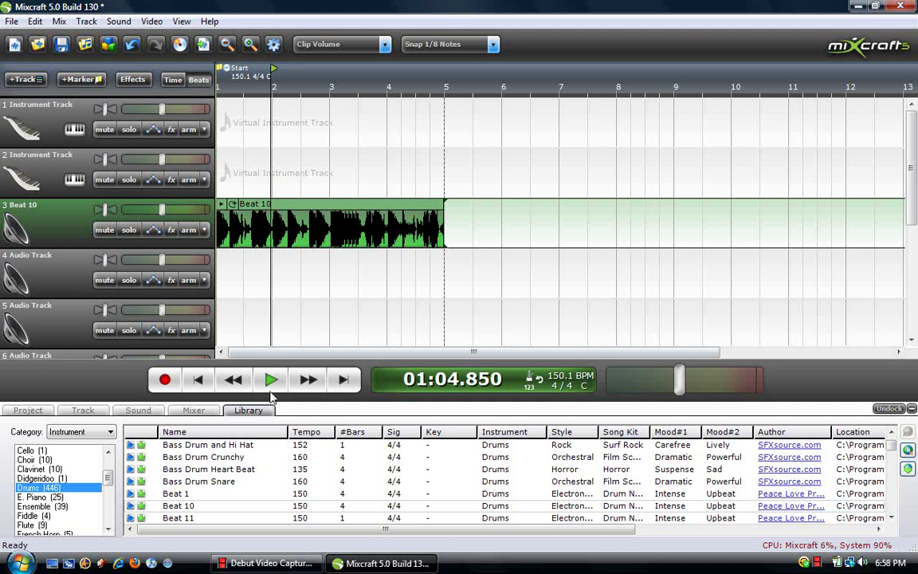
Add Auto-Tune_Evo_VST with the temp 1 preset to track 3, then play from the start.
{"action": "left_click", "coordinate": [82, 409]}
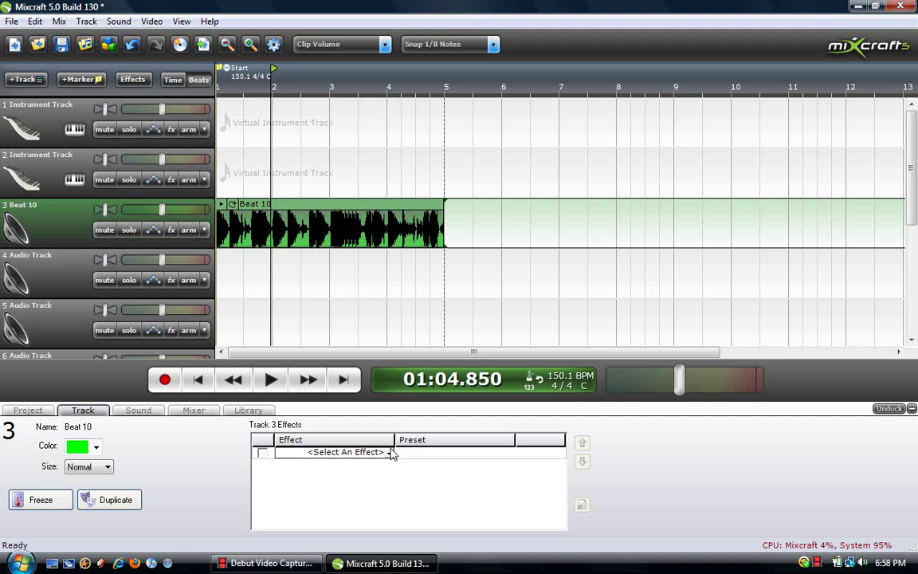
{"action": "left_click", "coordinate": [388, 452]}
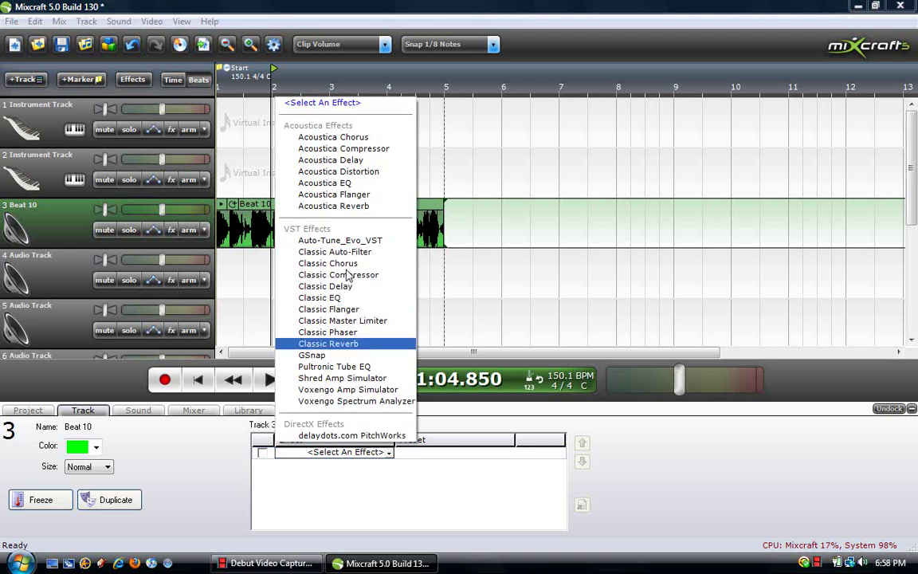
{"action": "left_click", "coordinate": [349, 243]}
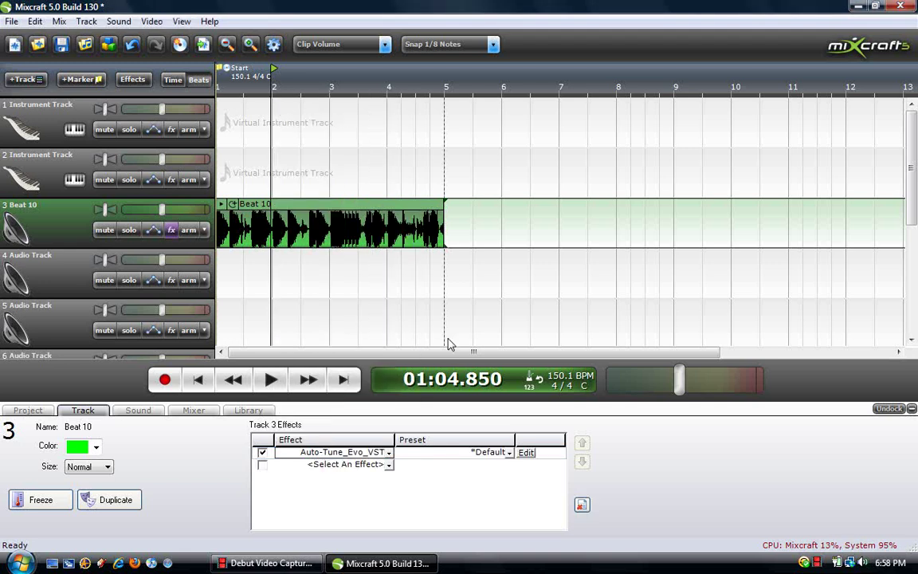
{"action": "left_click", "coordinate": [508, 452]}
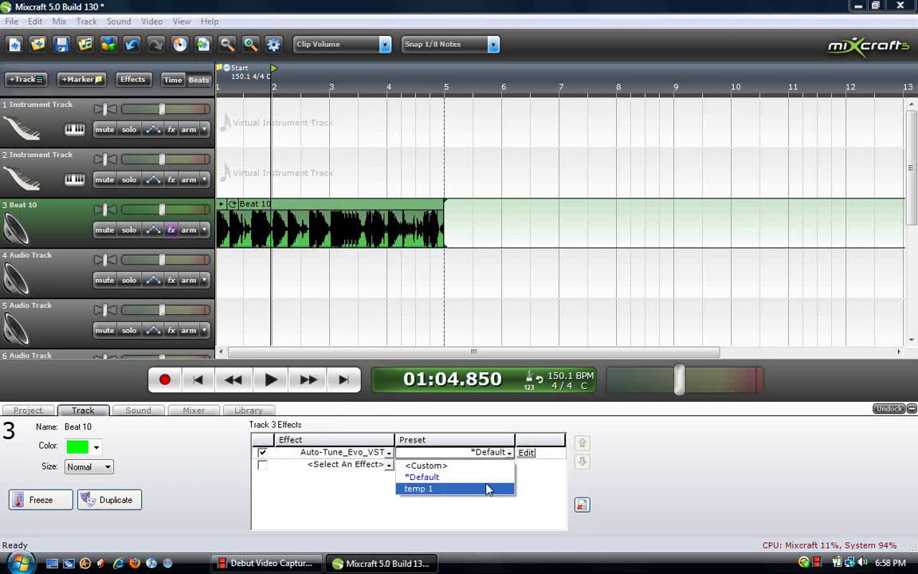
{"action": "left_click", "coordinate": [485, 488]}
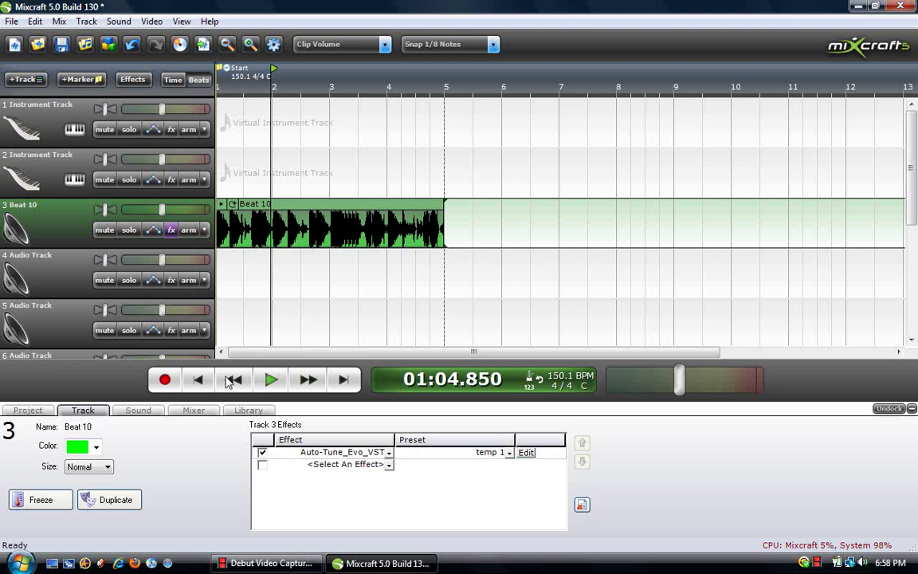
{"action": "left_click", "coordinate": [199, 380]}
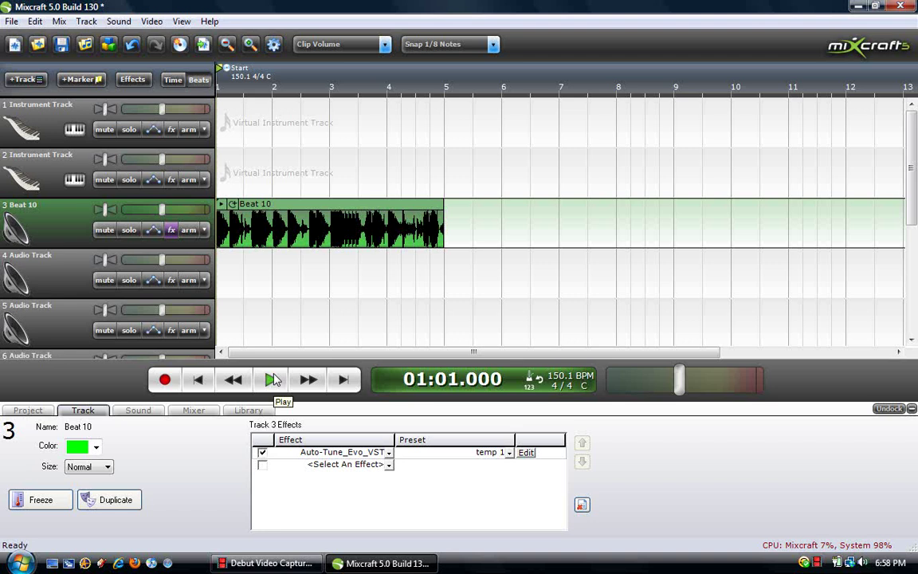
{"action": "left_click", "coordinate": [272, 380]}
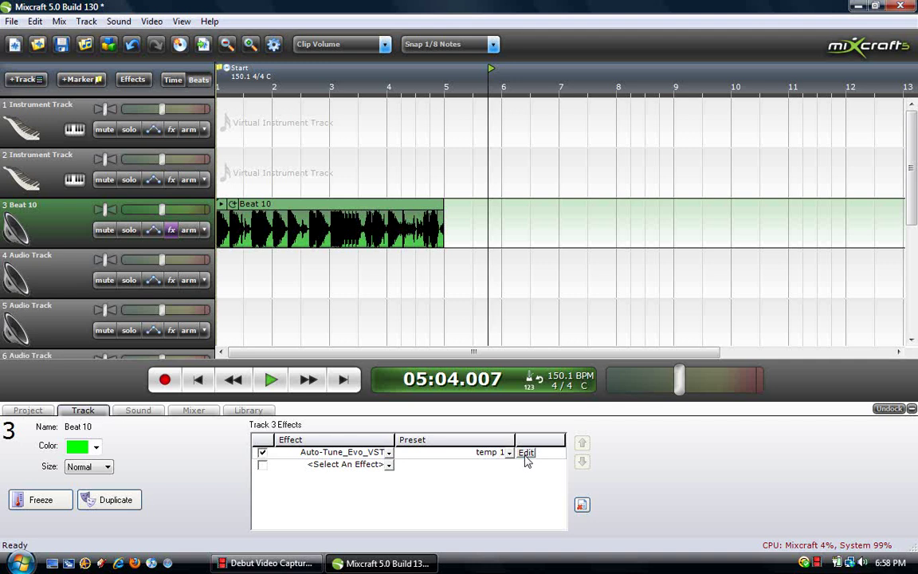
Open track 3's Auto-Tune Evo editor, then close it.
{"action": "left_click", "coordinate": [526, 453]}
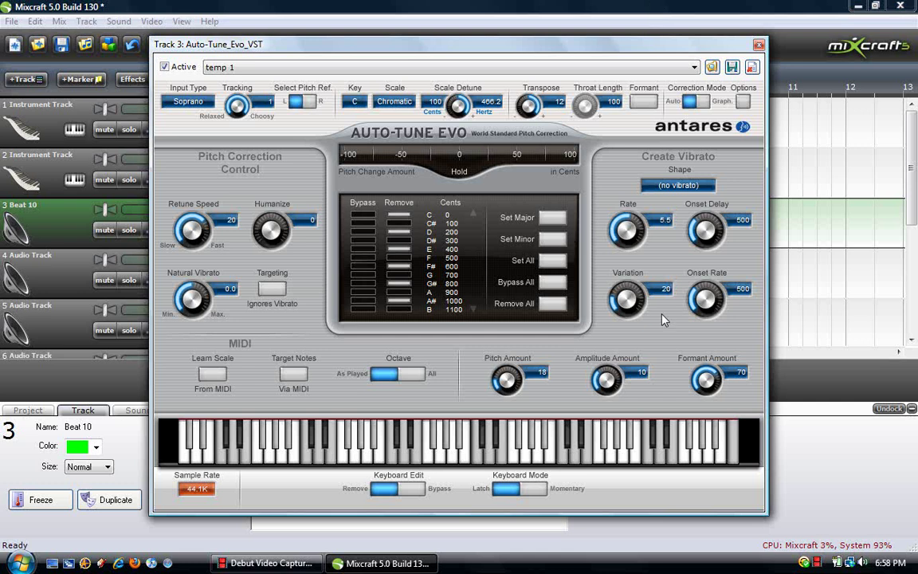
{"action": "left_click", "coordinate": [760, 47]}
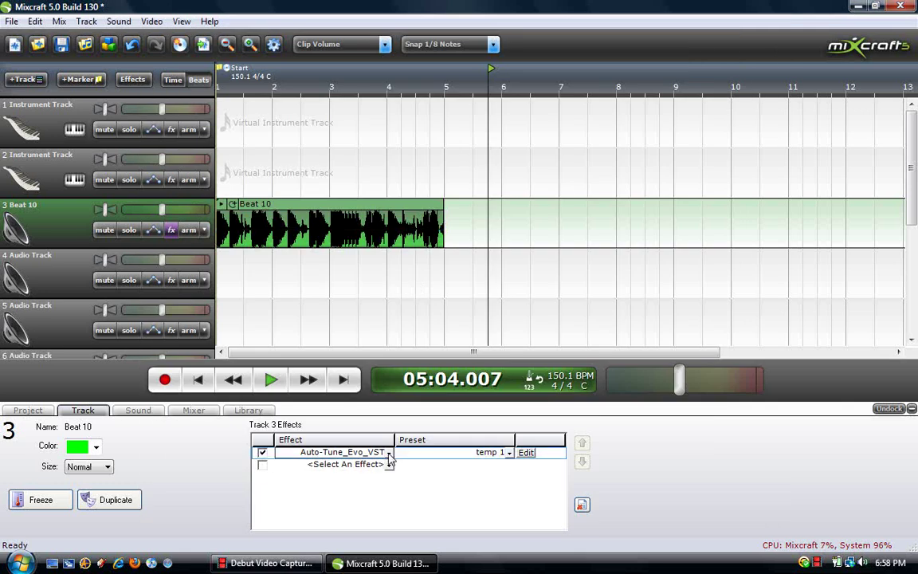
Swap track 3's effect to Classic Reverb, play the loop, then remove the reverb.
{"action": "left_click", "coordinate": [388, 463]}
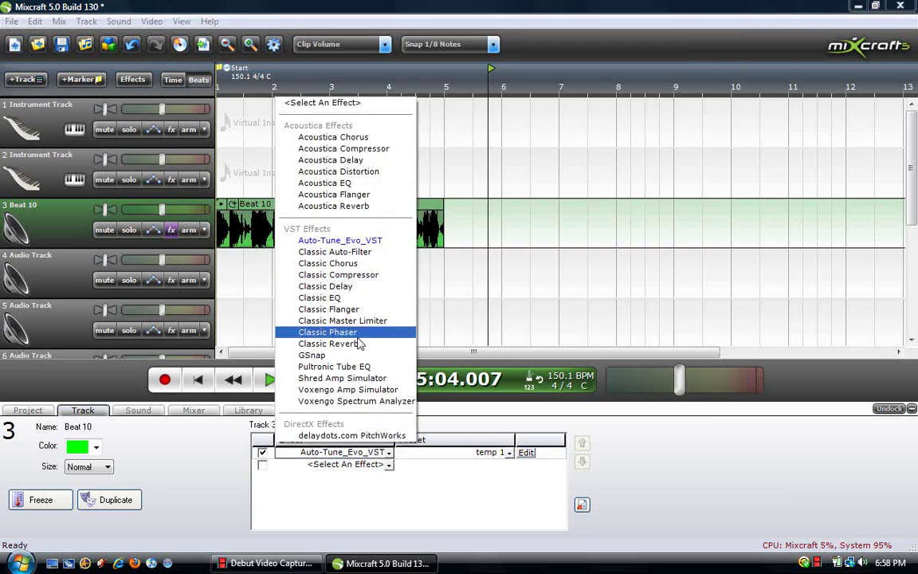
{"action": "left_click", "coordinate": [360, 343]}
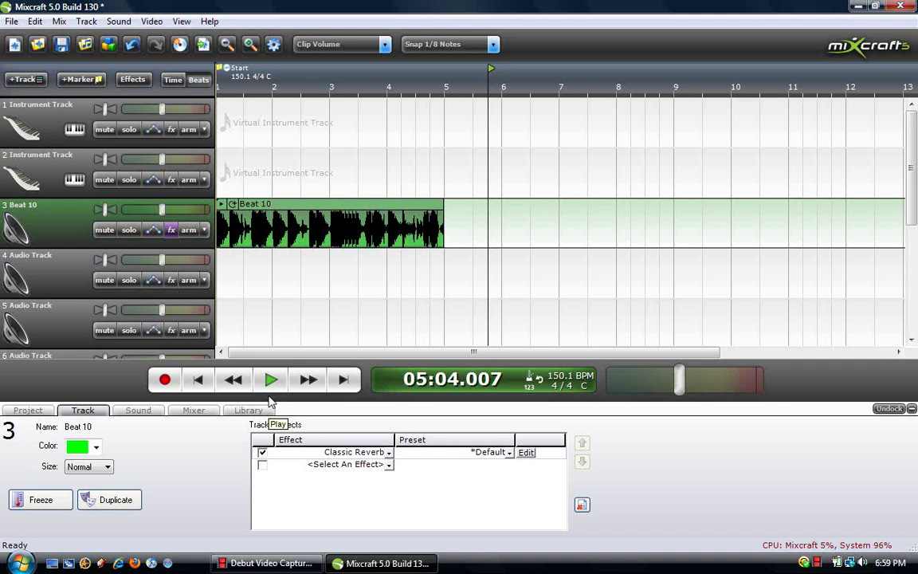
{"action": "left_click", "coordinate": [269, 399]}
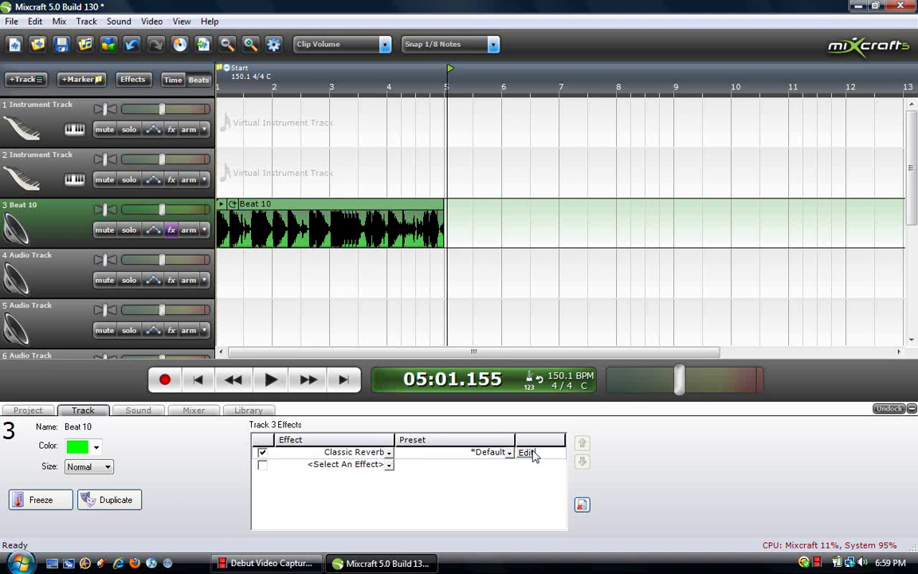
{"action": "left_click", "coordinate": [338, 460]}
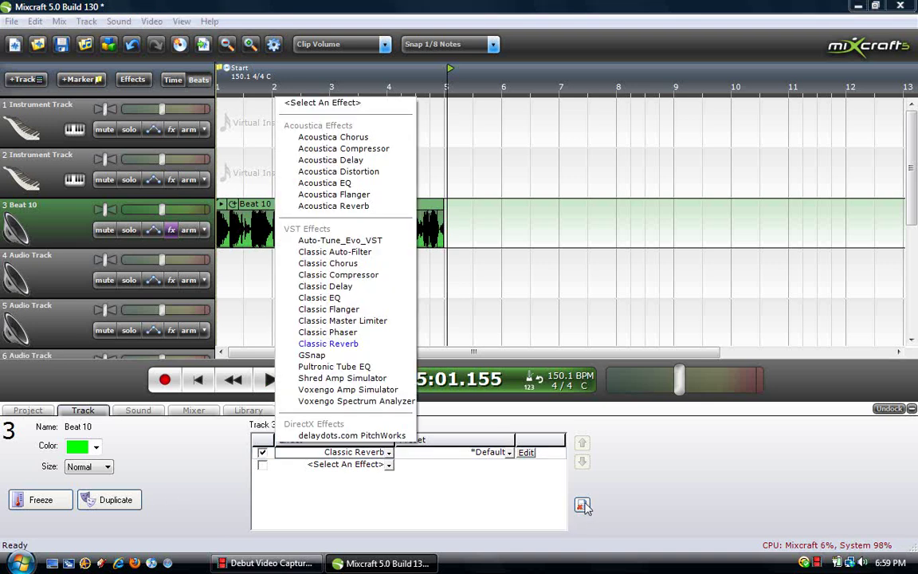
{"action": "left_click", "coordinate": [582, 505]}
{"action": "left_click", "coordinate": [582, 504]}
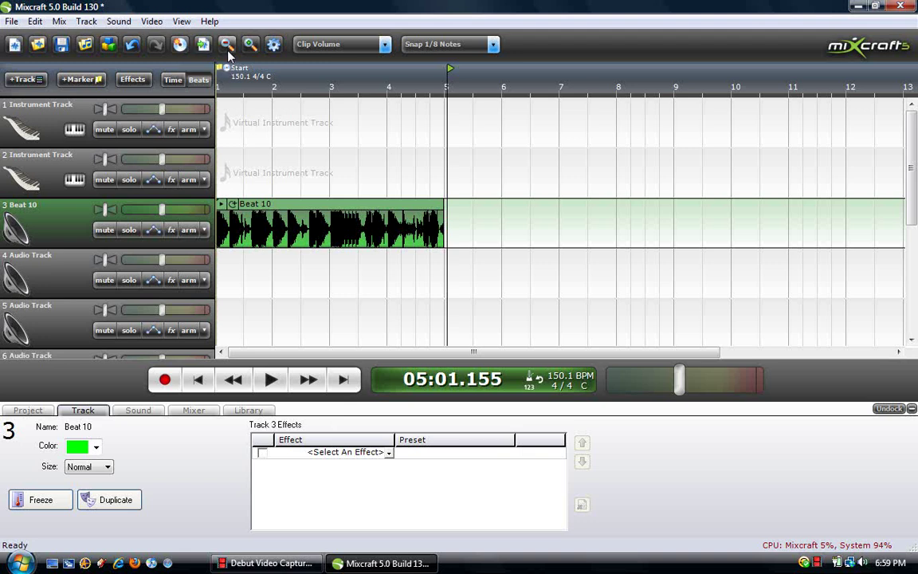
Zoom the timeline, then review the MIDI preferences and close Preferences.
{"action": "left_click", "coordinate": [251, 45]}
{"action": "left_click", "coordinate": [250, 44]}
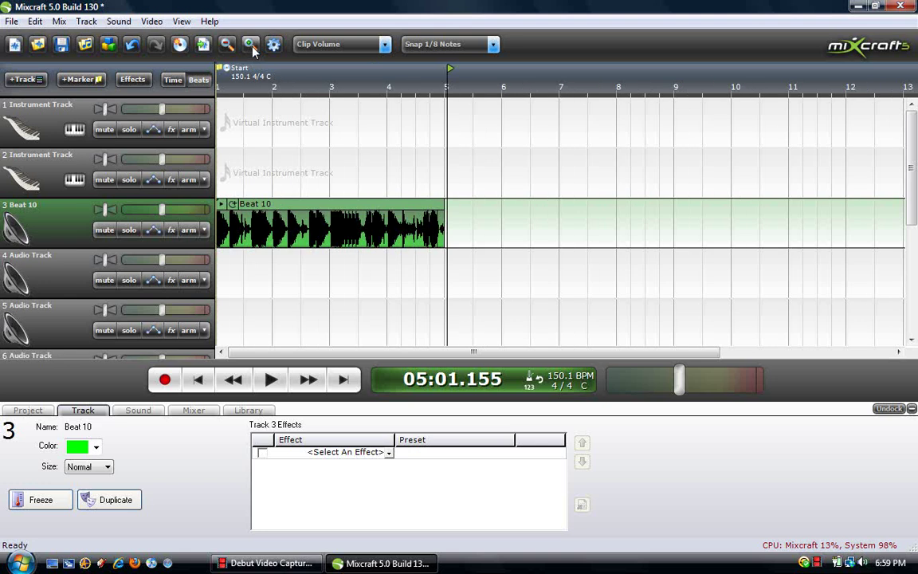
{"action": "left_click", "coordinate": [251, 45]}
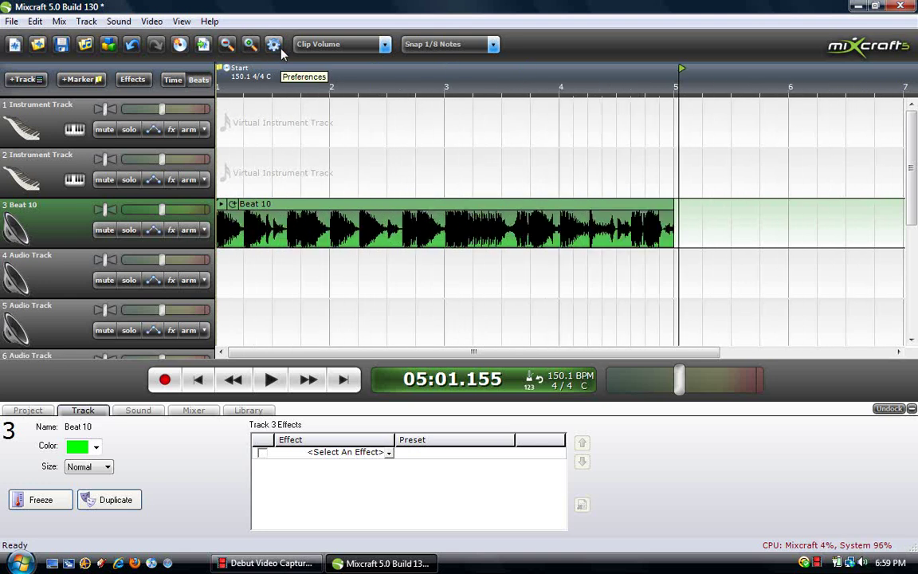
{"action": "left_click", "coordinate": [277, 46]}
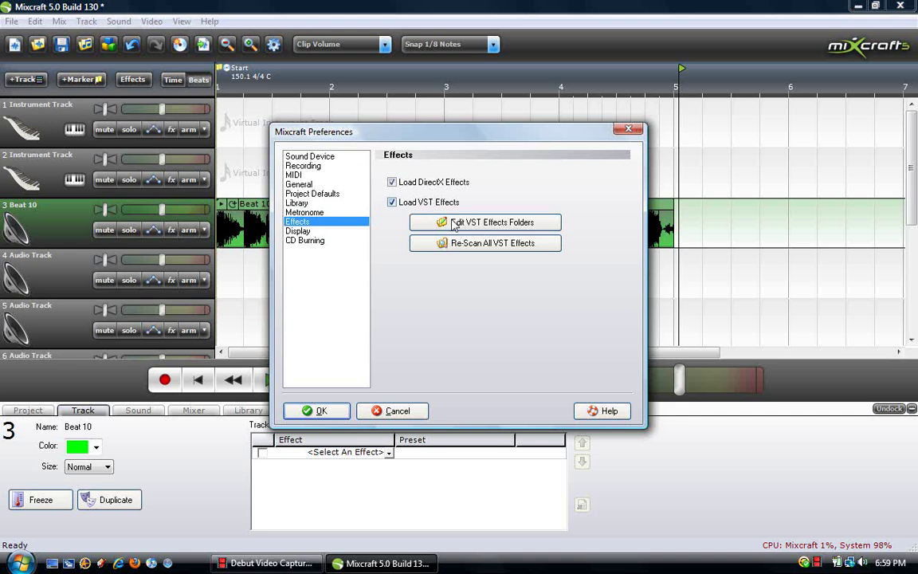
{"action": "left_click", "coordinate": [301, 175]}
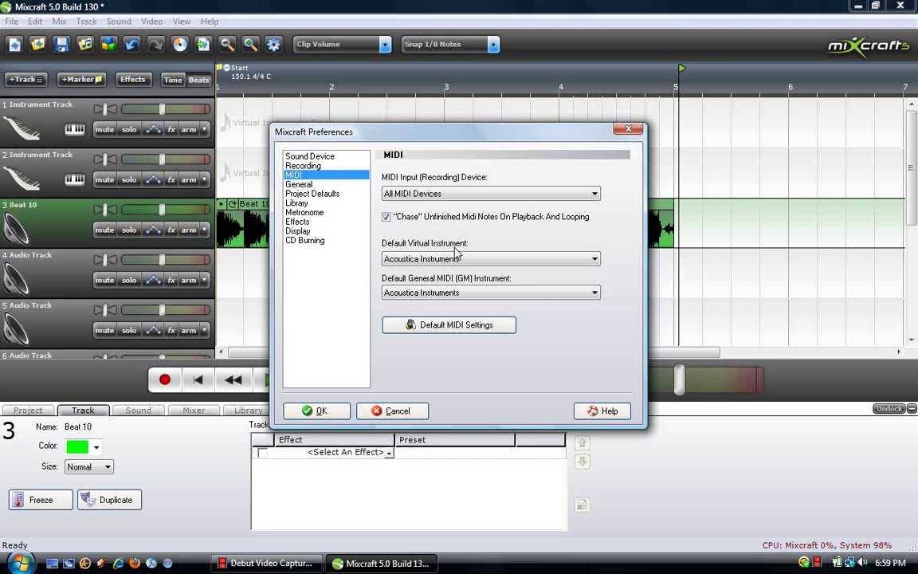
{"action": "left_click", "coordinate": [629, 130]}
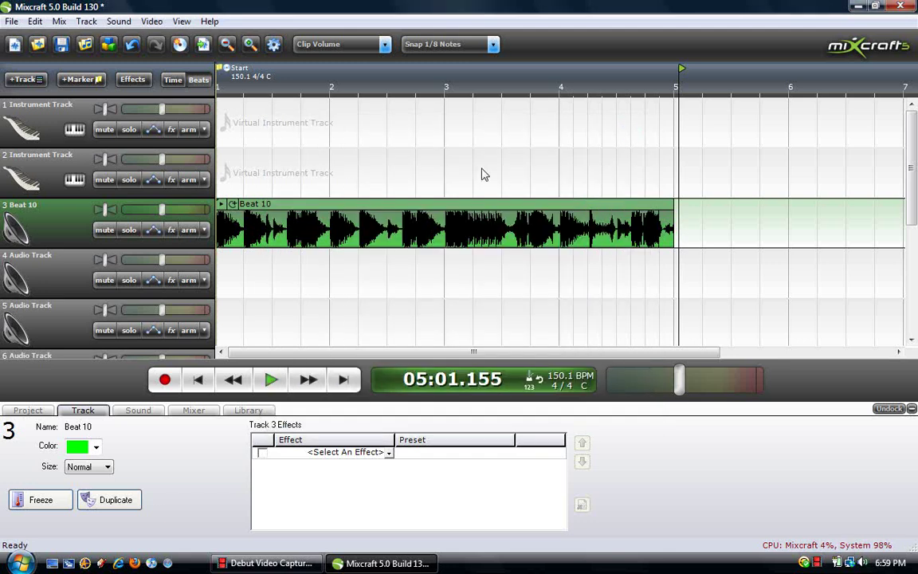
Arm Track 4 and record a voice take, stopping with Space.
{"action": "left_click", "coordinate": [189, 283]}
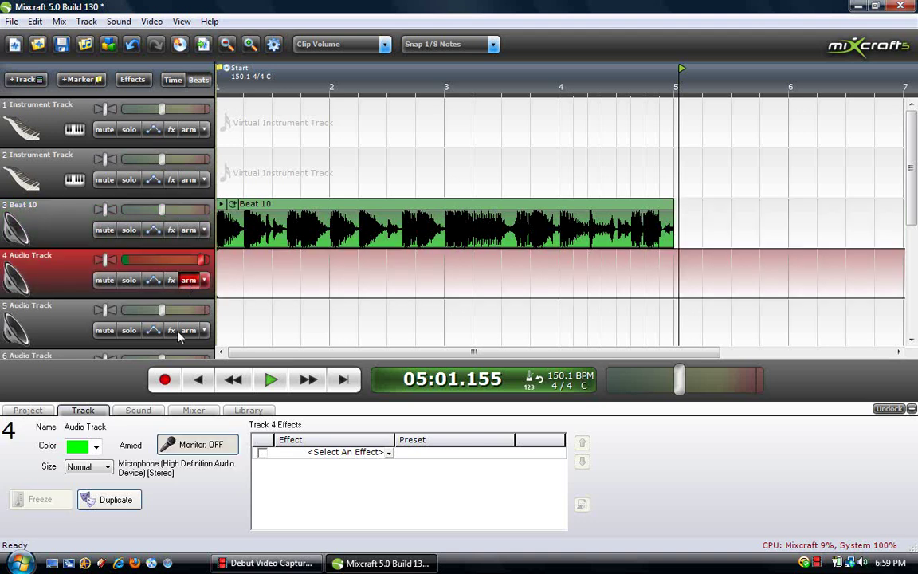
{"action": "left_click", "coordinate": [165, 381]}
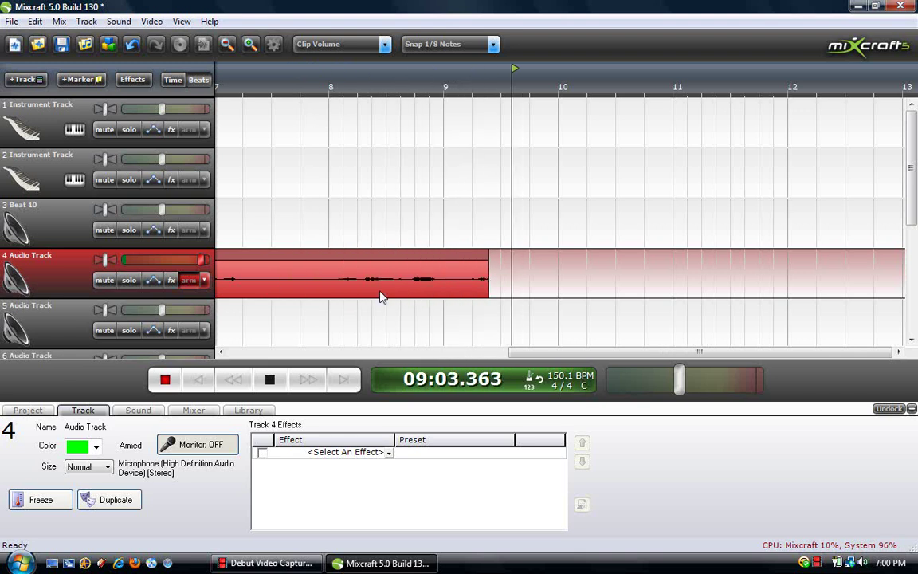
{"action": "key", "text": "space"}
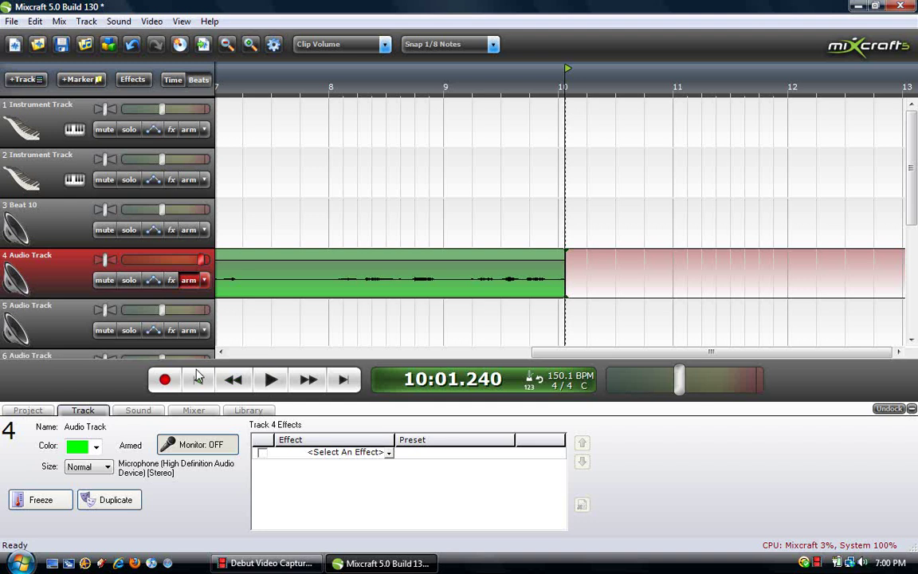
Play the new take back from bar 5 and view the 02 Audio Track clip details.
{"action": "left_click", "coordinate": [199, 379]}
{"action": "left_click", "coordinate": [667, 83]}
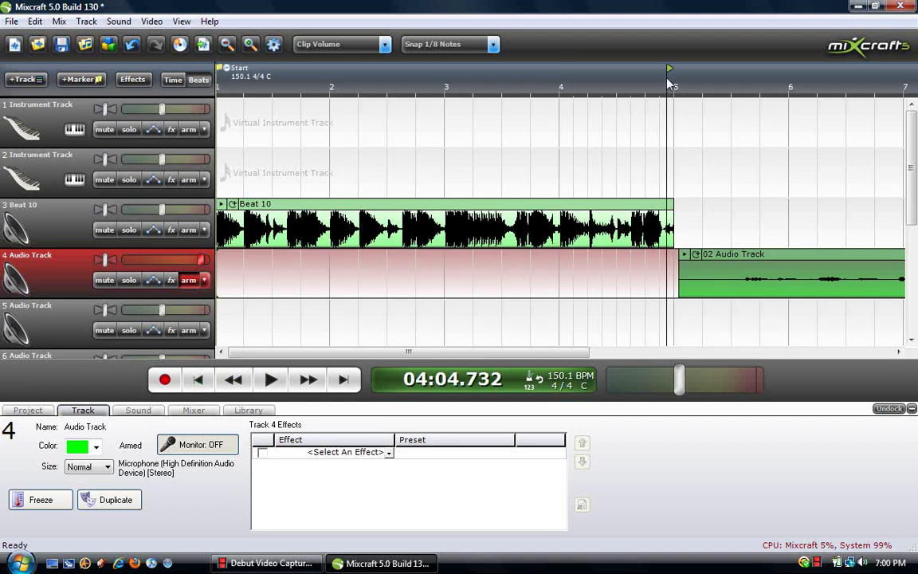
{"action": "key", "text": "space"}
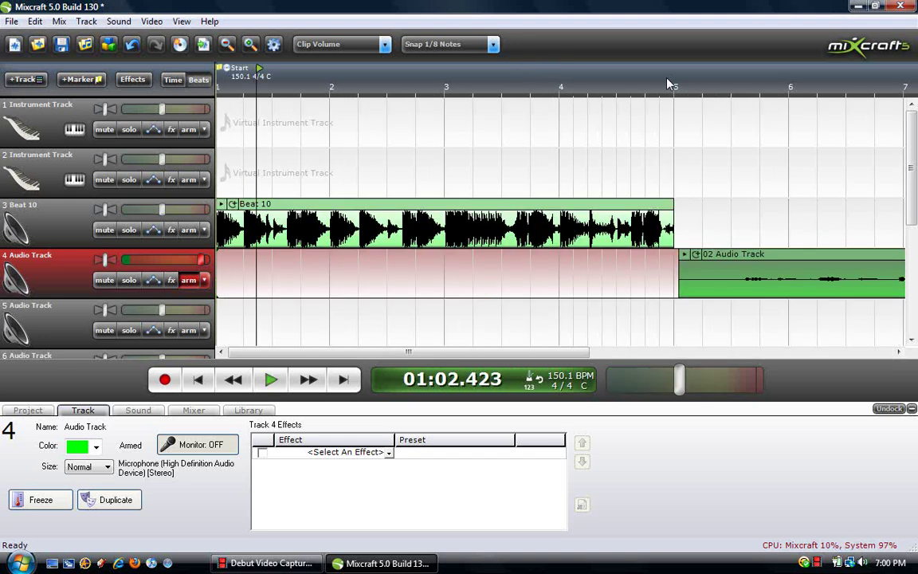
{"action": "left_click", "coordinate": [751, 262]}
{"action": "double_click", "coordinate": [752, 263]}
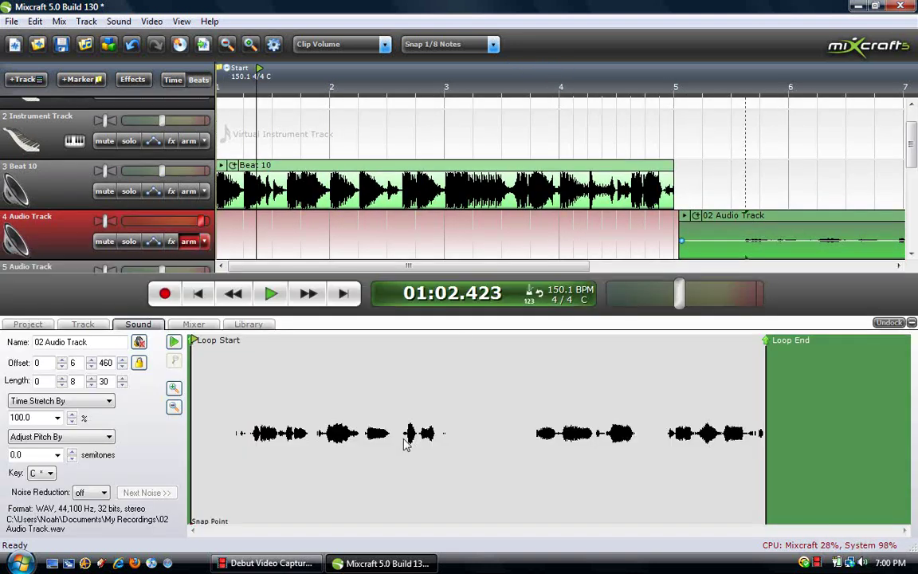
{"action": "left_click", "coordinate": [84, 325]}
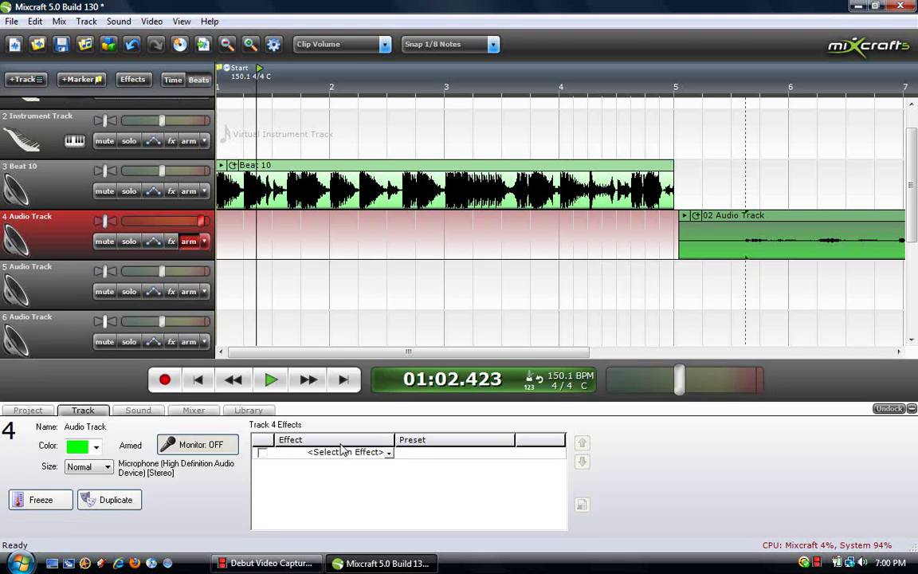
Add Auto-Tune_Evo_VST with the temp 1 preset to Track 4.
{"action": "left_click", "coordinate": [389, 452]}
{"action": "left_click", "coordinate": [333, 229]}
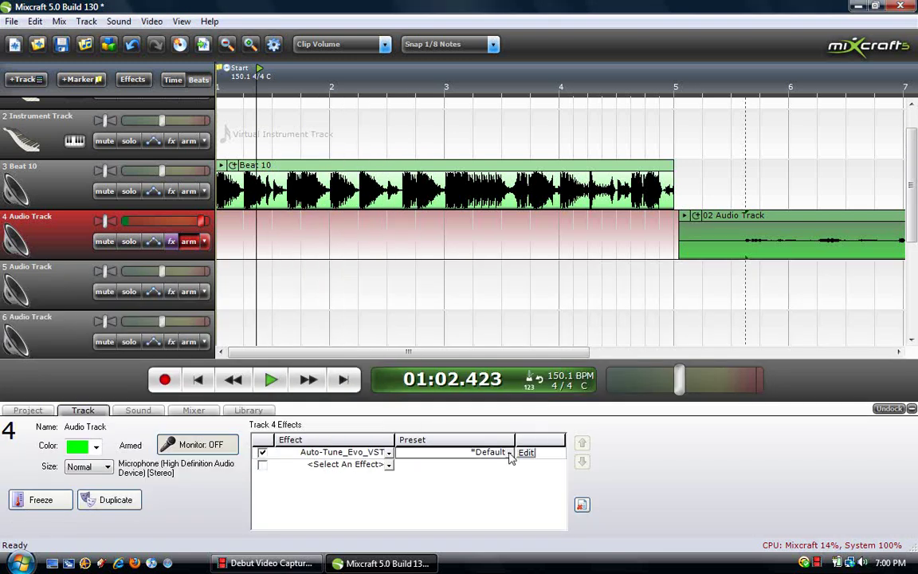
{"action": "left_click", "coordinate": [508, 453]}
{"action": "left_click", "coordinate": [472, 489]}
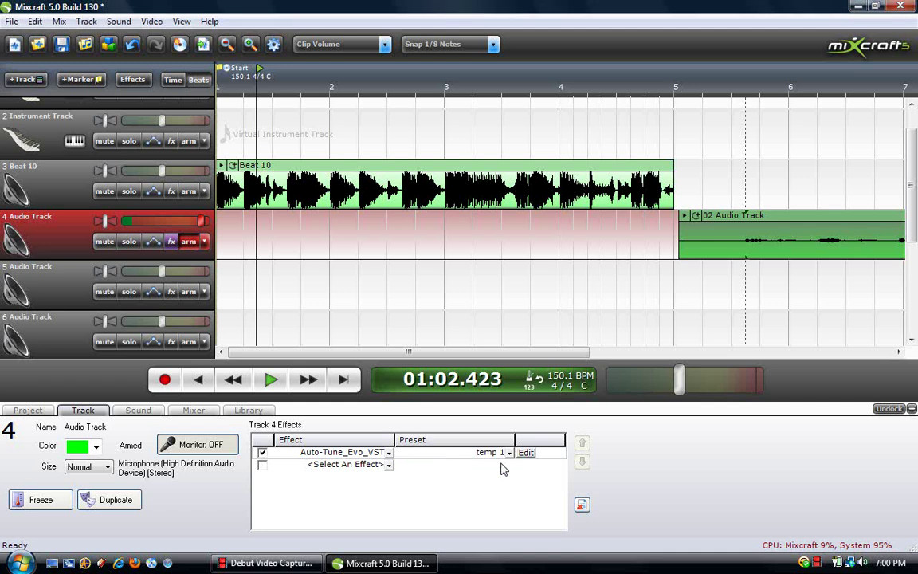
Play the voice take from bar 5 through Auto-Tune, then stop.
{"action": "left_click", "coordinate": [676, 81]}
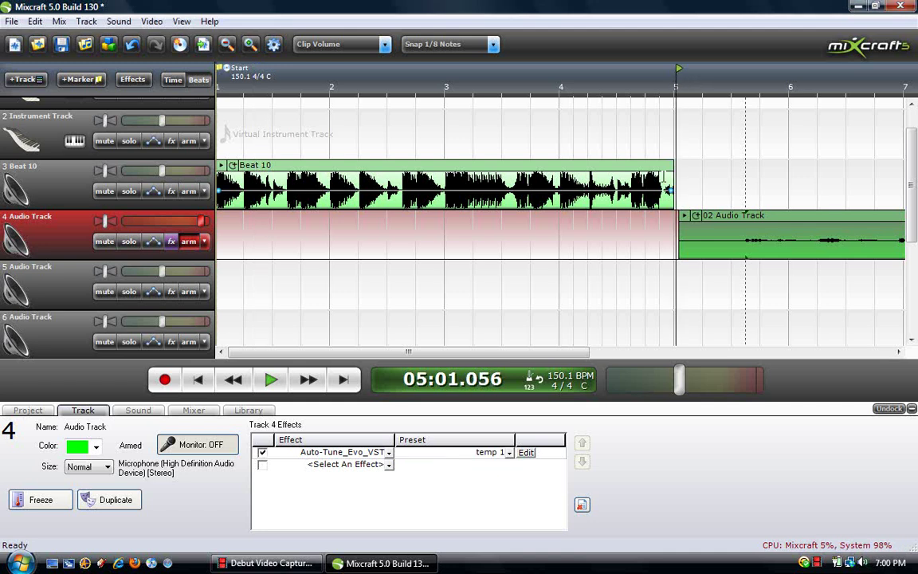
{"action": "key", "text": "space"}
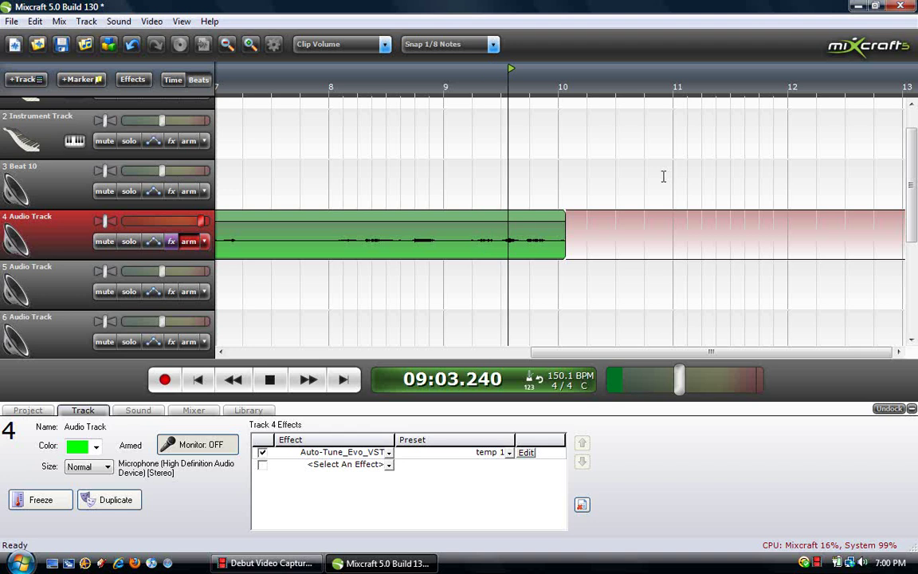
{"action": "key", "text": "space"}
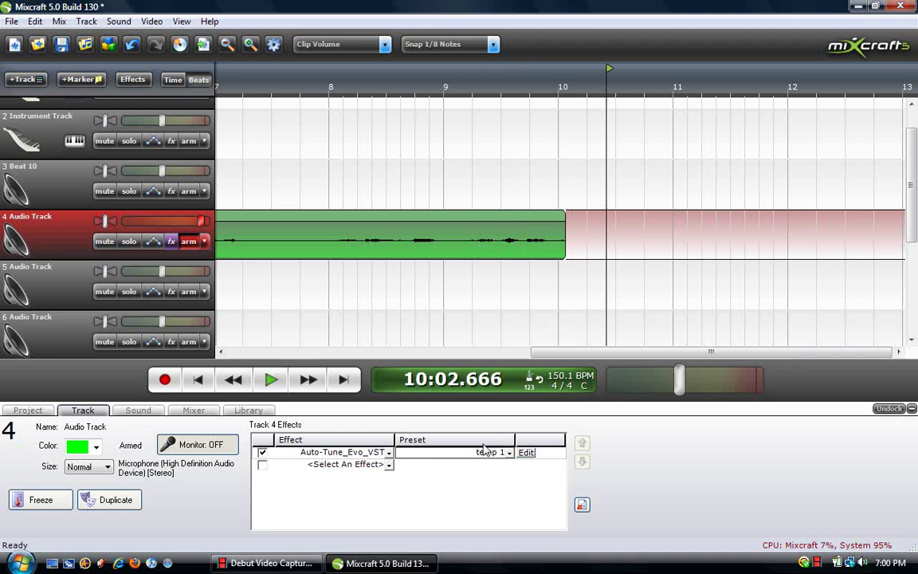
{"action": "left_click", "coordinate": [324, 452]}
Remove Auto-Tune from Track 4 and add Classic Reverb instead.
{"action": "left_click", "coordinate": [349, 96]}
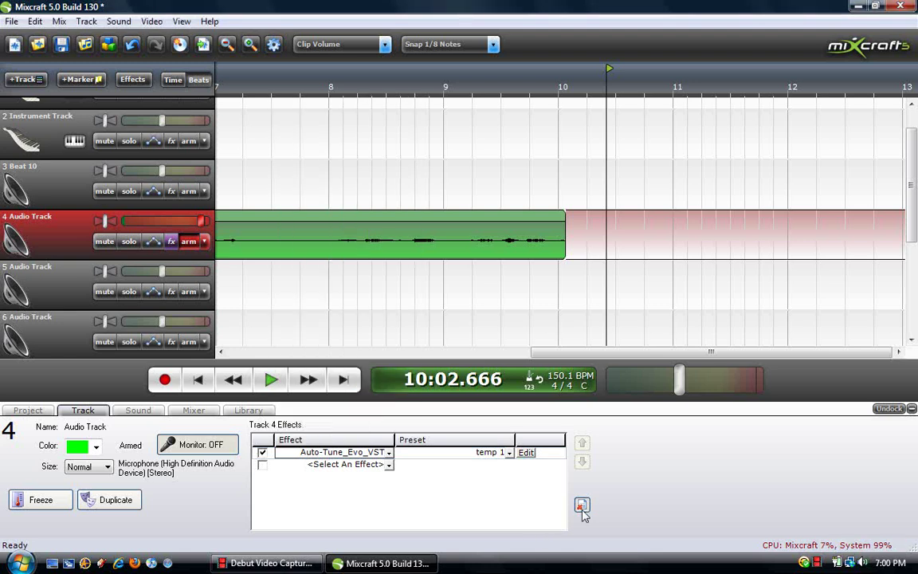
{"action": "left_click", "coordinate": [388, 453]}
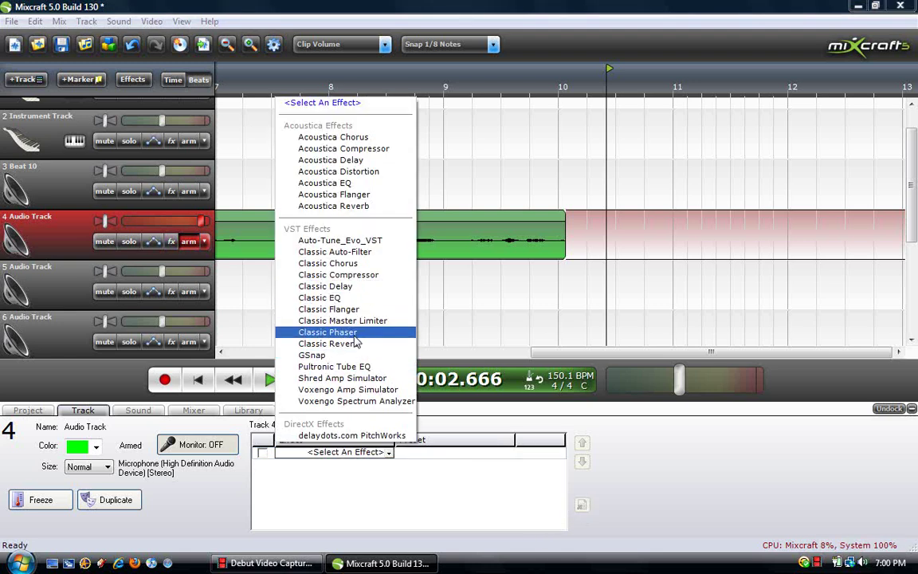
{"action": "left_click", "coordinate": [355, 344]}
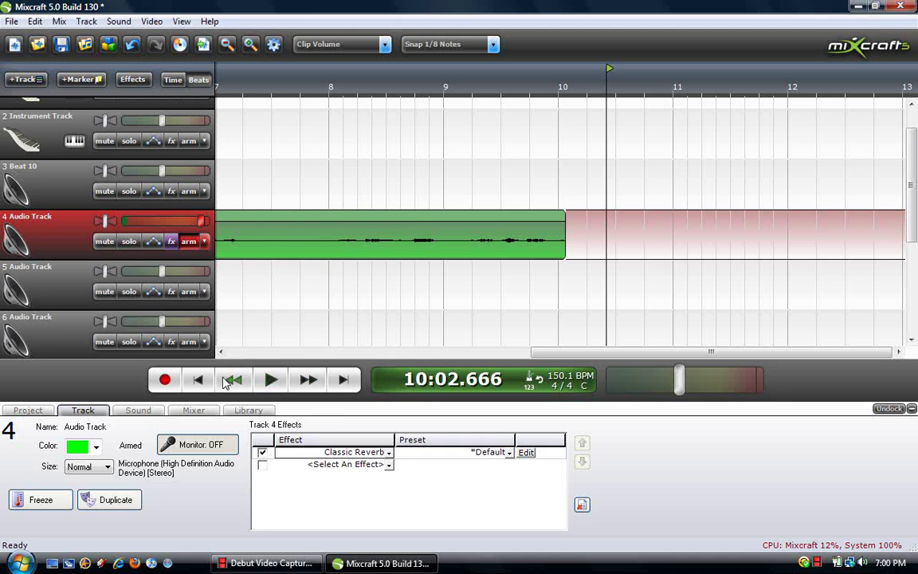
Rewind to bar 5, play the voice take with reverb, then stop.
{"action": "left_click", "coordinate": [235, 84]}
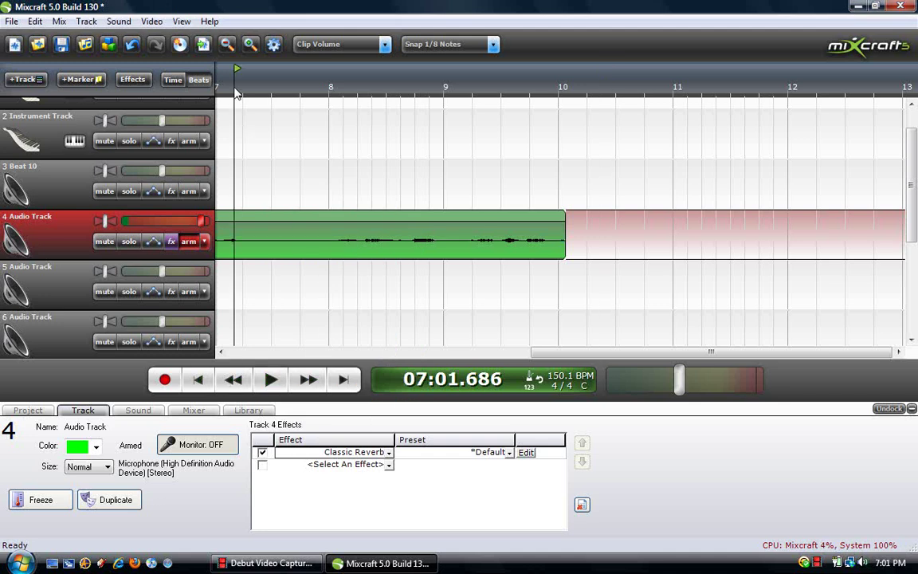
{"action": "left_click", "coordinate": [234, 381]}
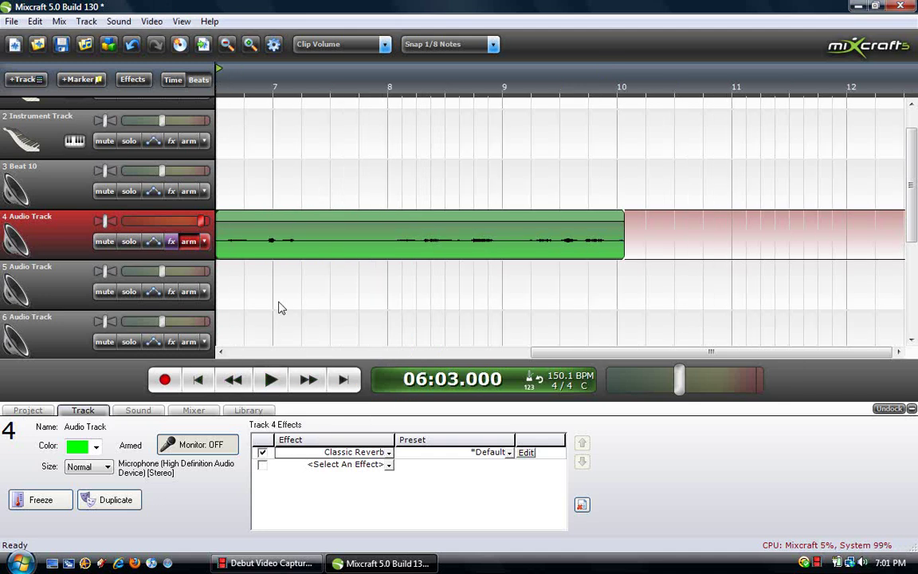
{"action": "left_click", "coordinate": [233, 381]}
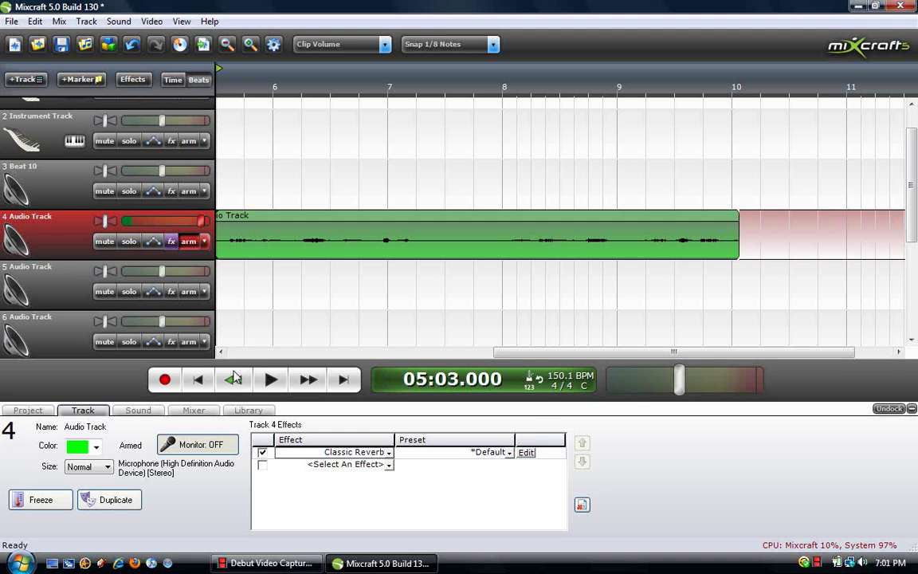
{"action": "left_click", "coordinate": [234, 379]}
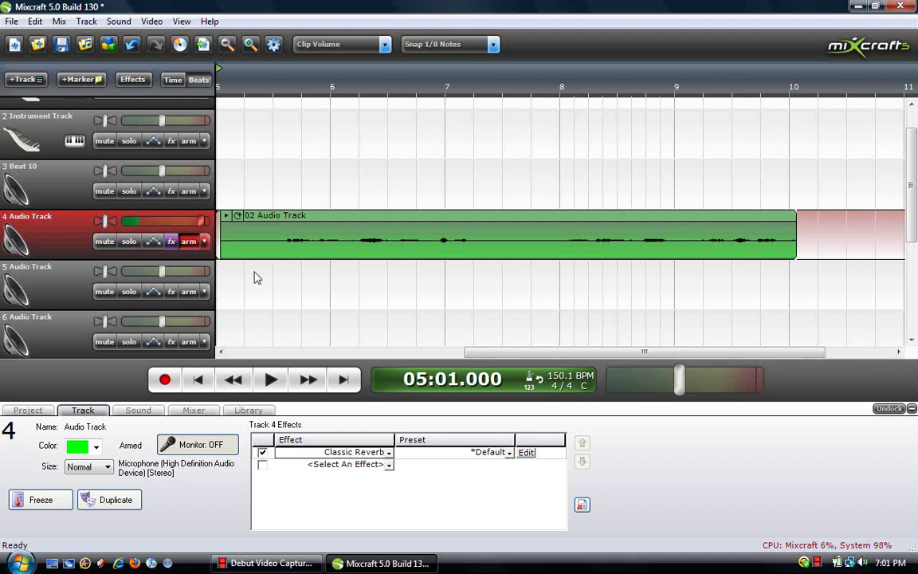
{"action": "left_click", "coordinate": [234, 379]}
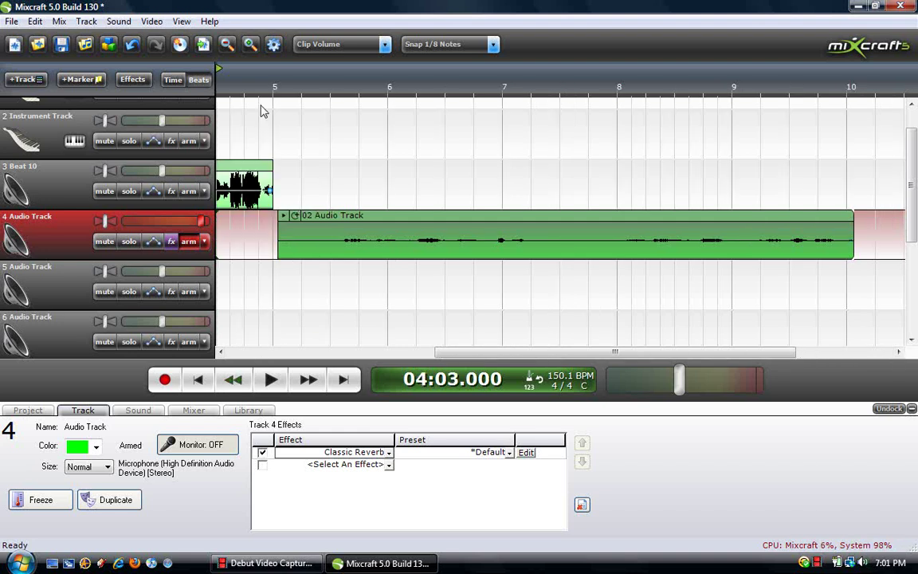
{"action": "left_click", "coordinate": [247, 73]}
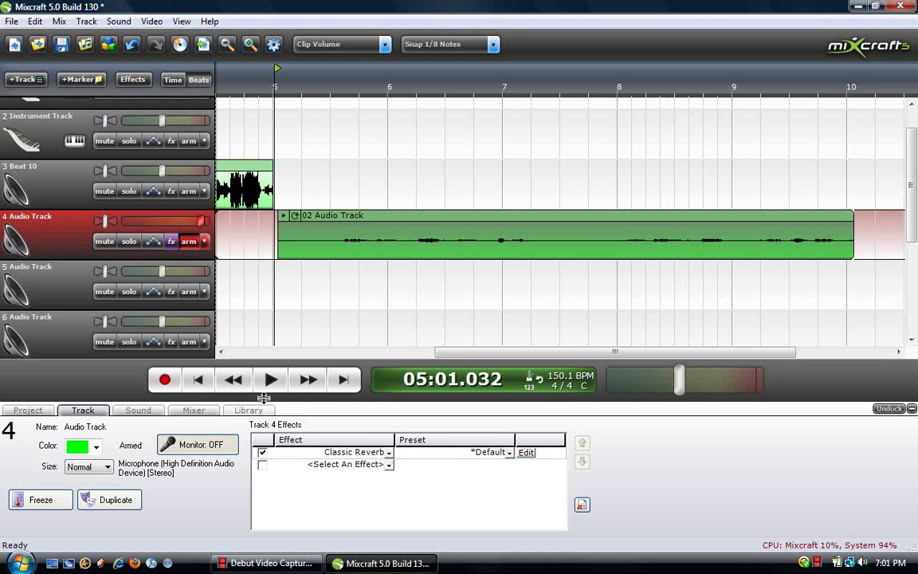
{"action": "left_click", "coordinate": [270, 380]}
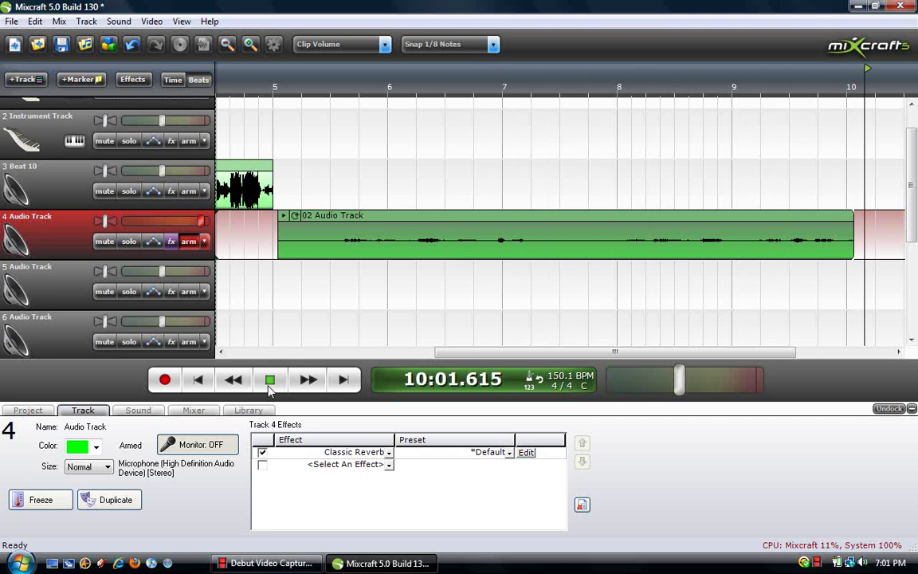
{"action": "left_click", "coordinate": [269, 381]}
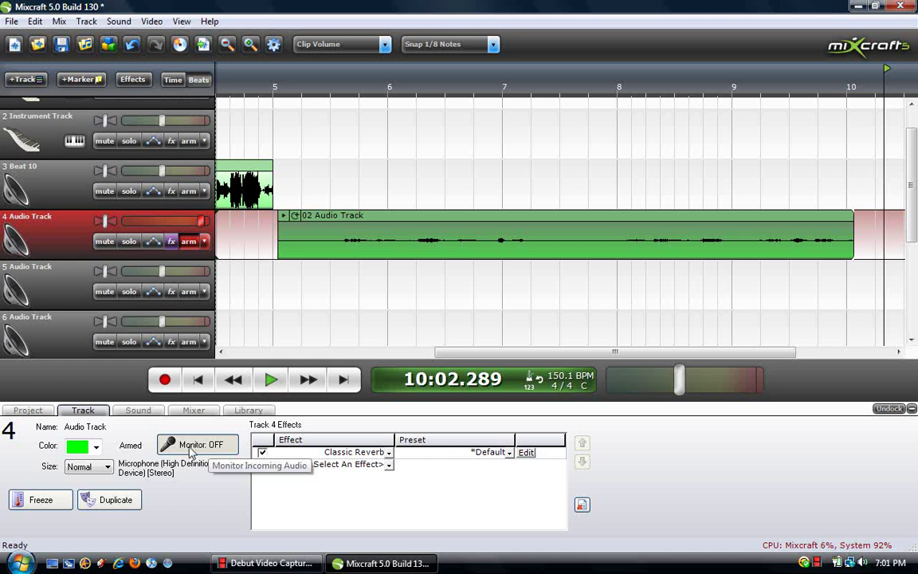
{"action": "left_click", "coordinate": [275, 82]}
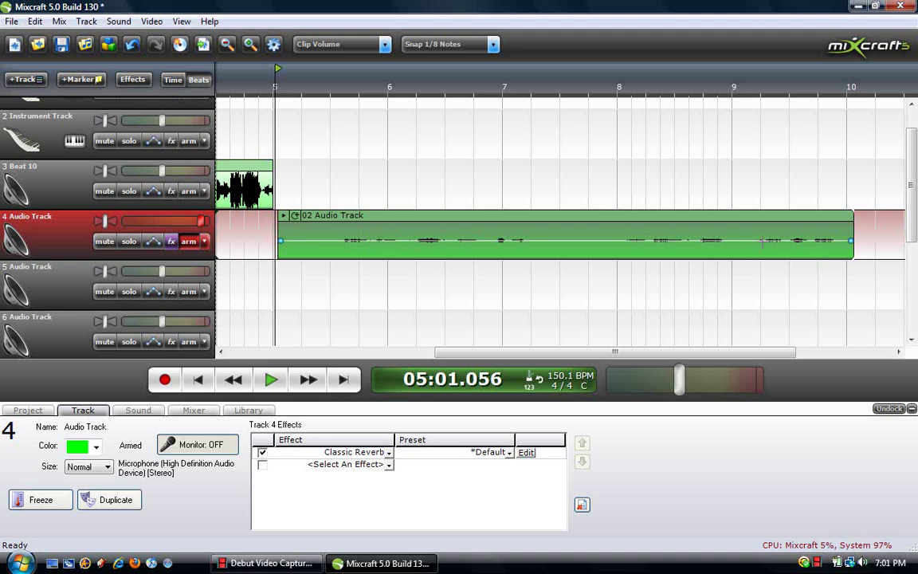
Pull down the end volume envelopes of the voice clip and the Beat 10 clip into fade-outs.
{"action": "left_click", "coordinate": [763, 240]}
{"action": "left_click_drag", "start_coordinate": [851, 240], "coordinate": [851, 256]}
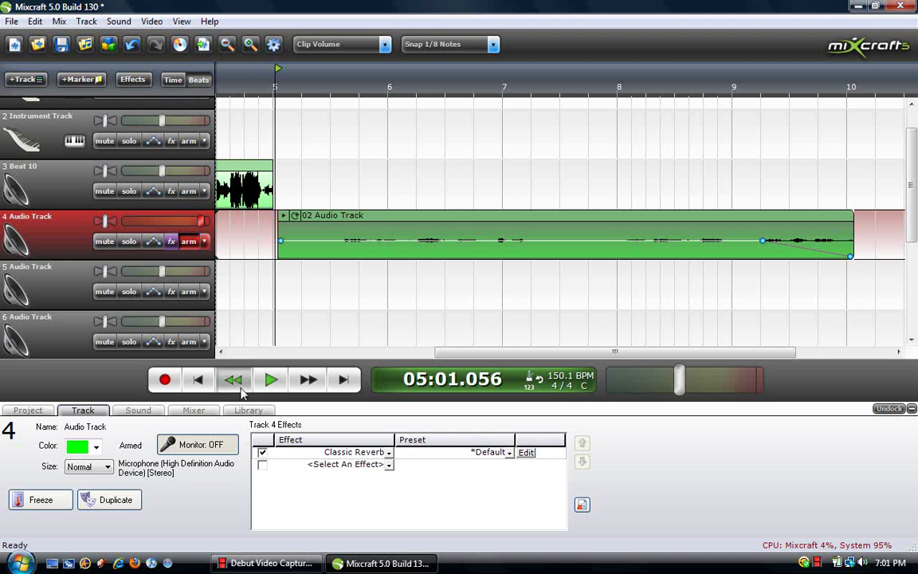
{"action": "left_click", "coordinate": [242, 389]}
{"action": "left_click", "coordinate": [242, 389]}
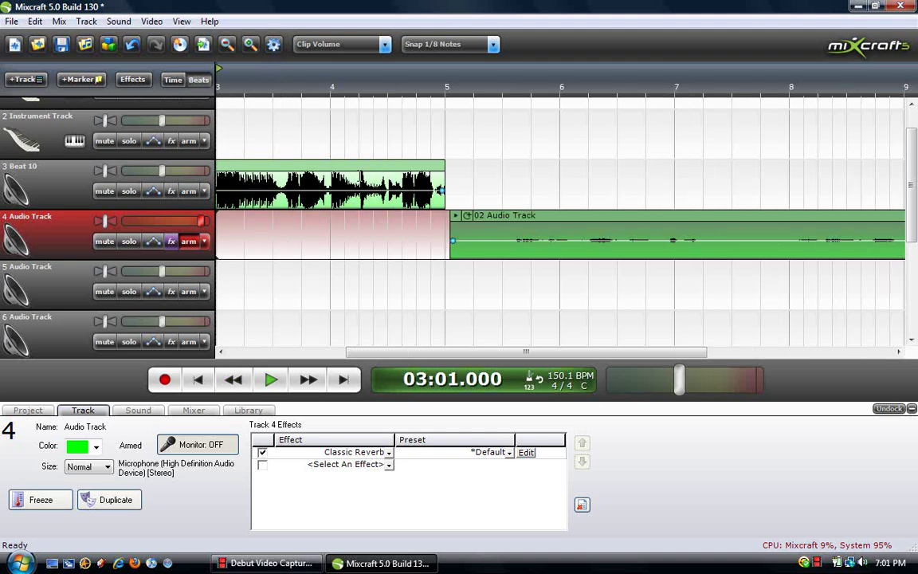
{"action": "left_click", "coordinate": [360, 185]}
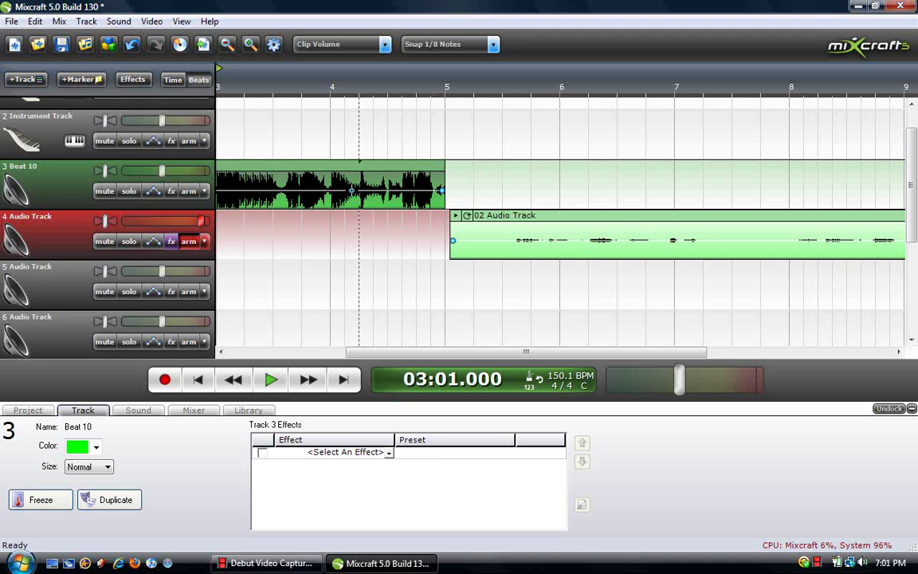
{"action": "left_click_drag", "start_coordinate": [440, 191], "coordinate": [437, 233]}
Audition the Beat 10 fade, start it earlier and louder, replay from bar 3, then rewind to start.
{"action": "key", "text": "space"}
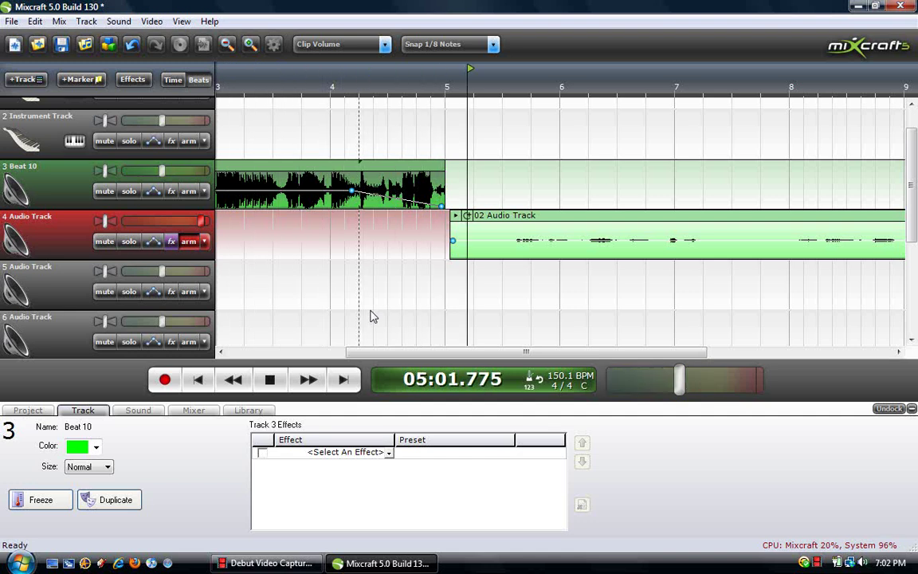
{"action": "key", "text": "space"}
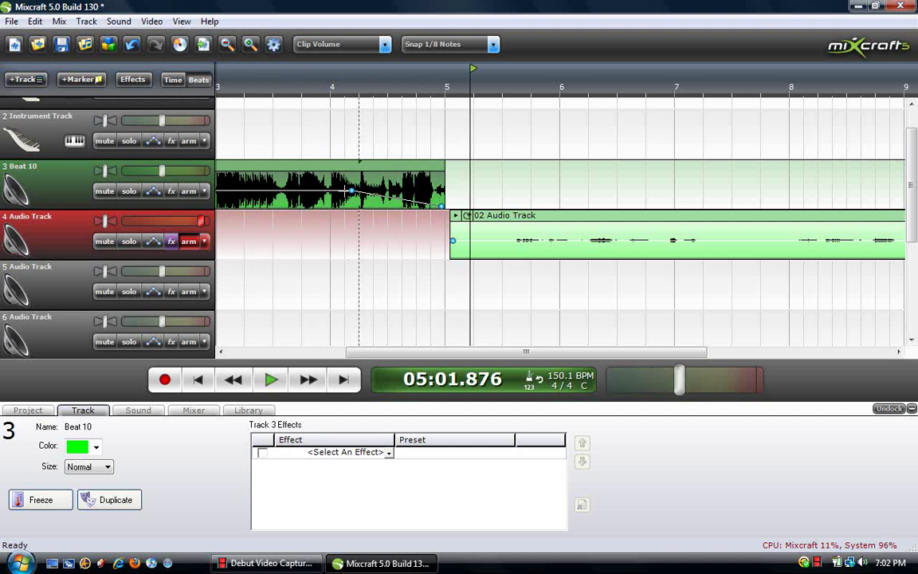
{"action": "left_click_drag", "start_coordinate": [350, 191], "coordinate": [248, 189]}
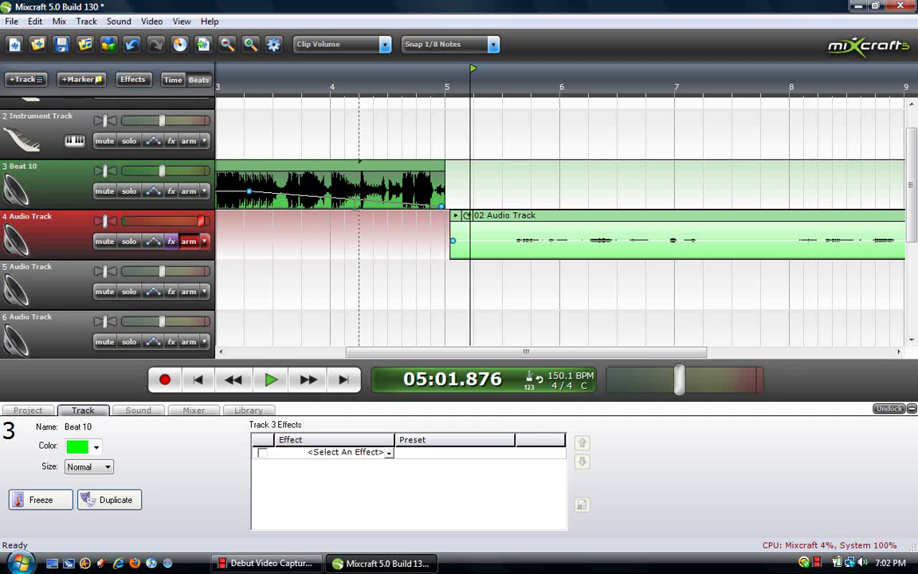
{"action": "left_click", "coordinate": [221, 77]}
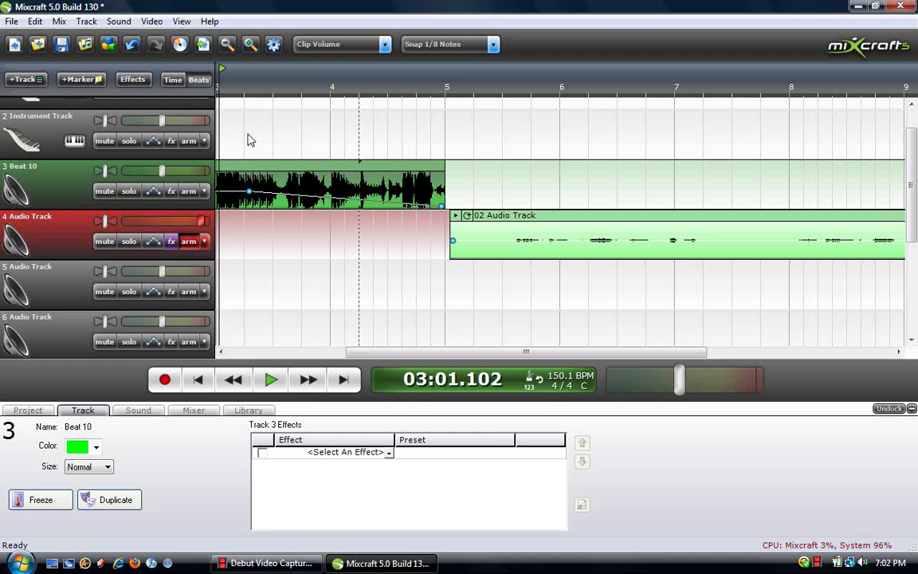
{"action": "key", "text": "space"}
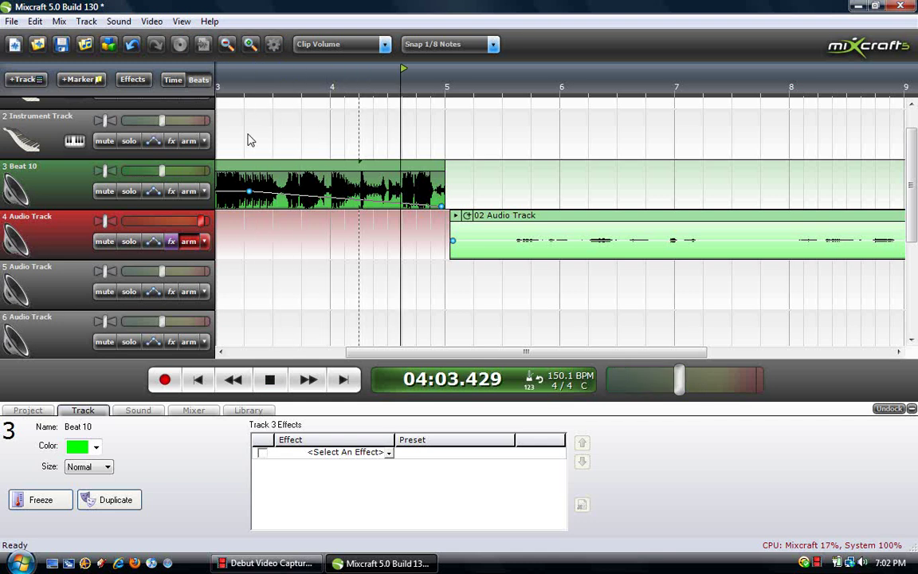
{"action": "key", "text": "space"}
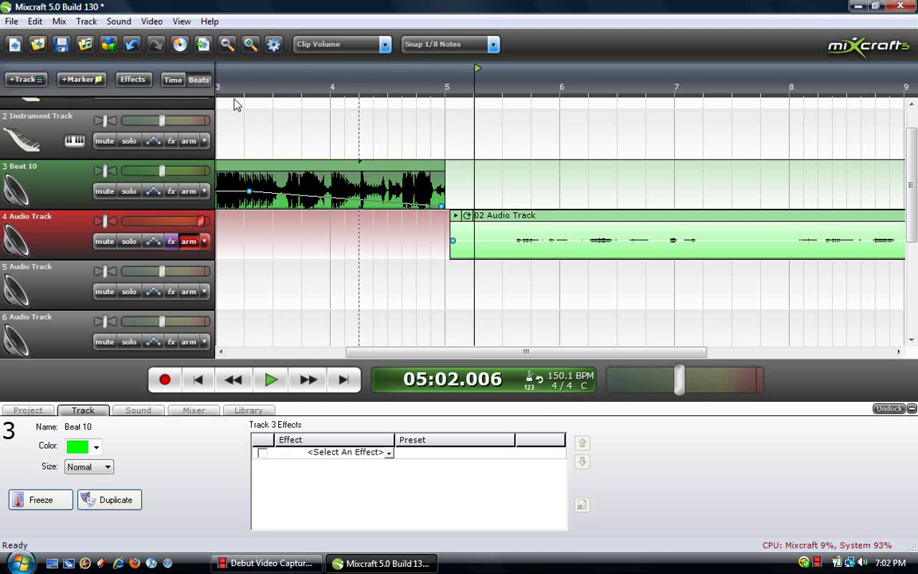
{"action": "left_click", "coordinate": [199, 380]}
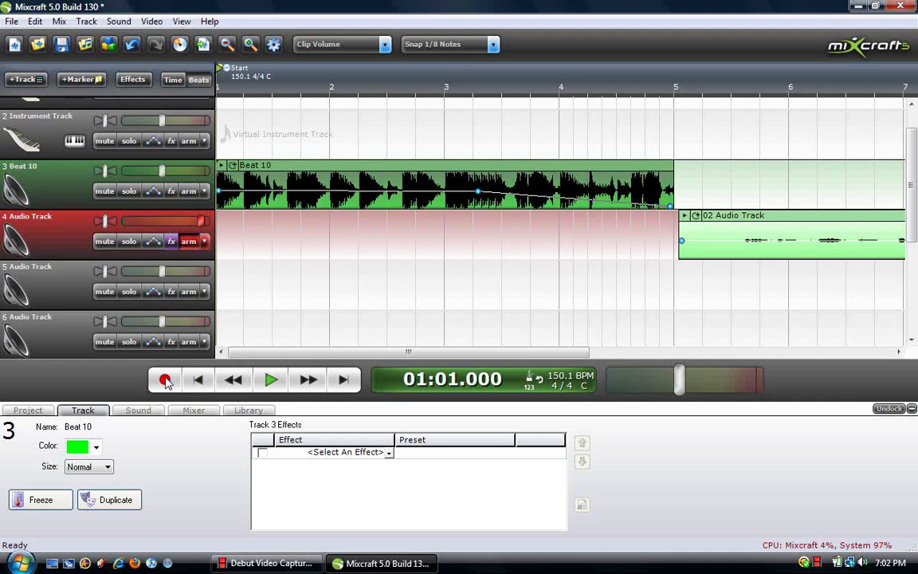
Disarm recording on the voice Audio Track (track 4).
{"action": "left_click", "coordinate": [189, 242]}
{"action": "left_click", "coordinate": [189, 242]}
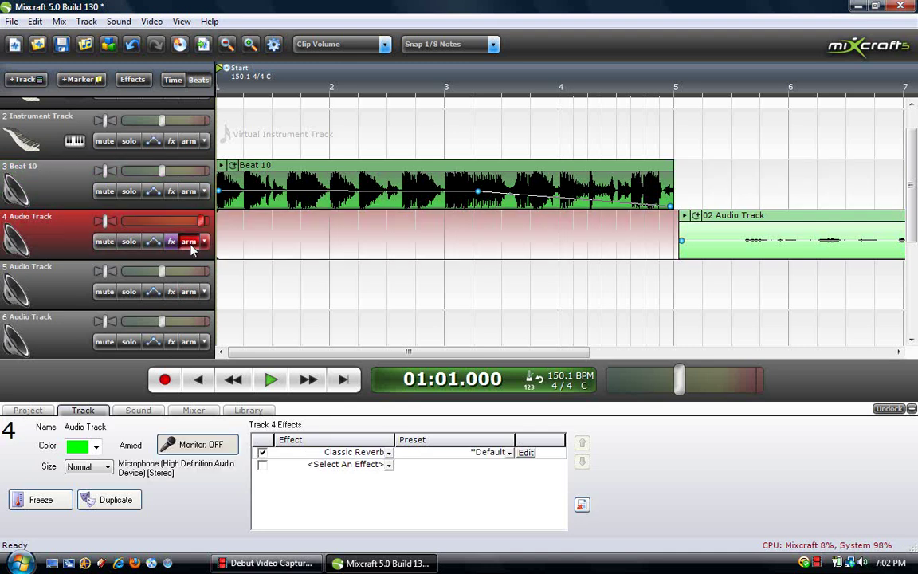
{"action": "left_click", "coordinate": [189, 242]}
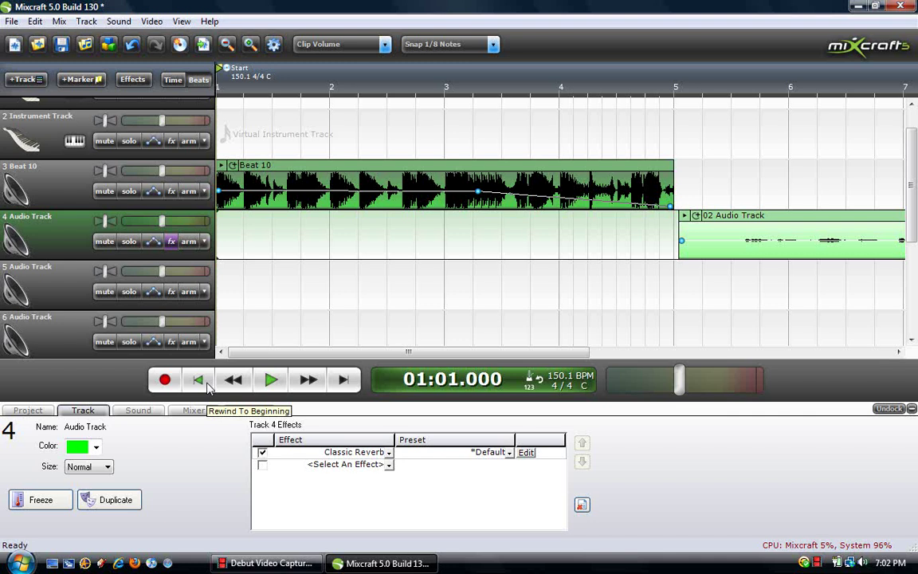
Jump to the project end and back, then play from the start to about bar 2.
{"action": "left_click", "coordinate": [337, 384]}
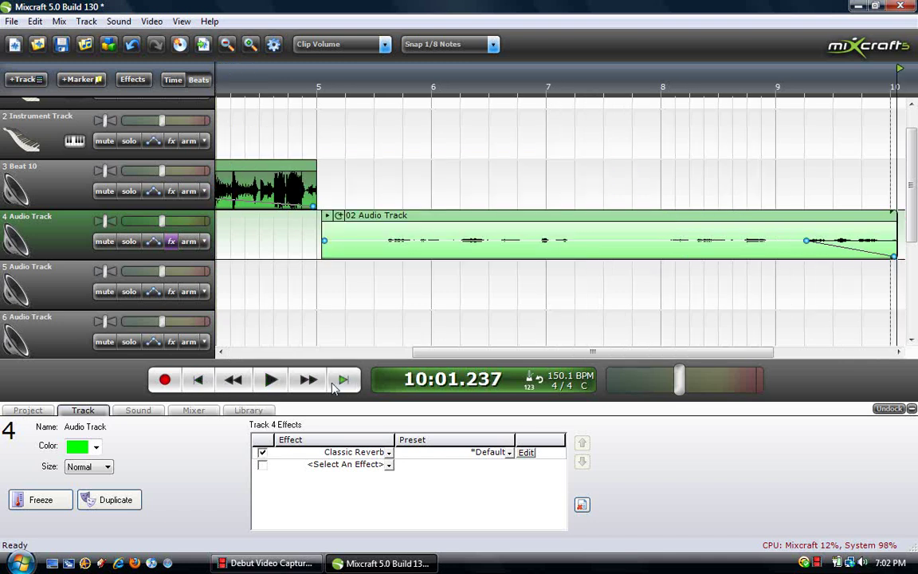
{"action": "left_click", "coordinate": [198, 380]}
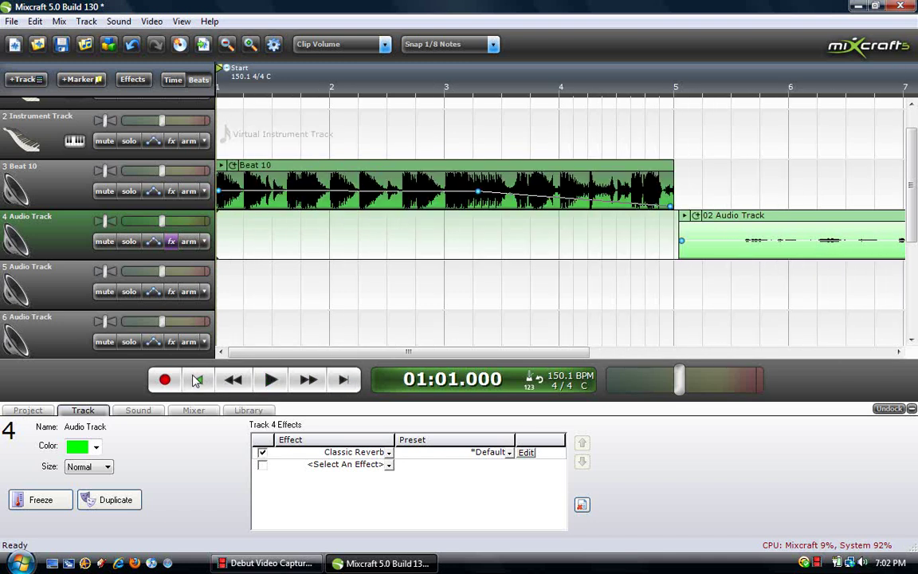
{"action": "left_click", "coordinate": [234, 380]}
{"action": "left_click", "coordinate": [309, 379]}
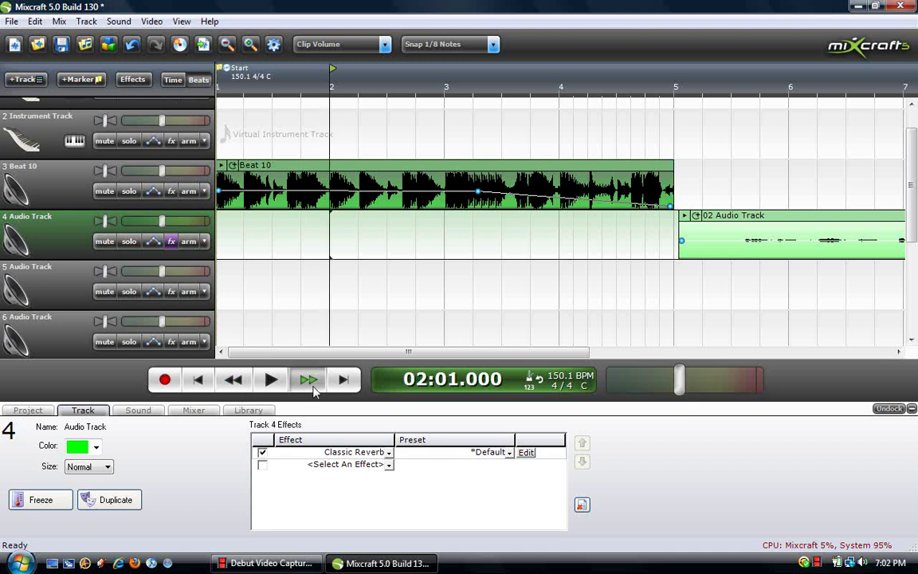
{"action": "left_click", "coordinate": [244, 380]}
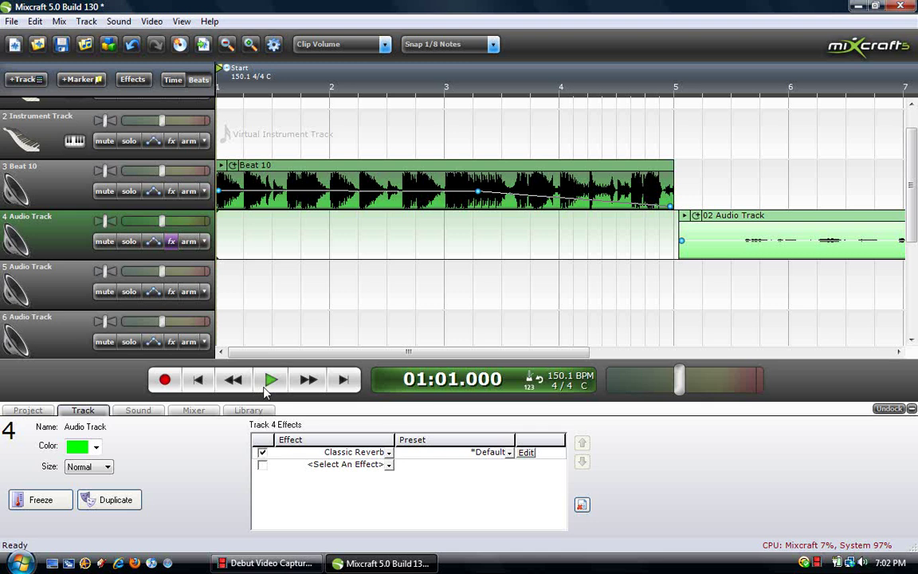
{"action": "left_click", "coordinate": [269, 380]}
{"action": "left_click", "coordinate": [269, 380]}
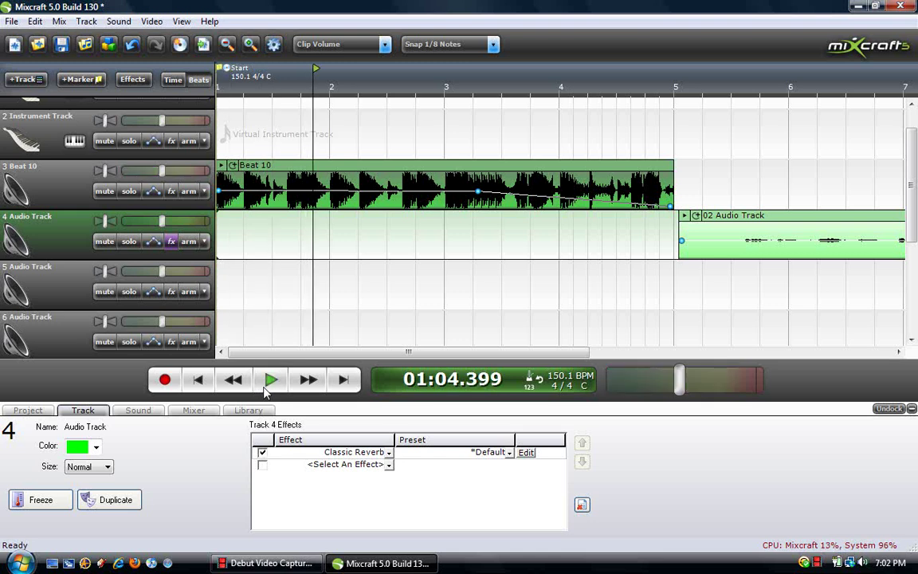
Make the Audio Track black, show the timeline in minutes and seconds, and bring up the Library.
{"action": "left_click", "coordinate": [99, 449]}
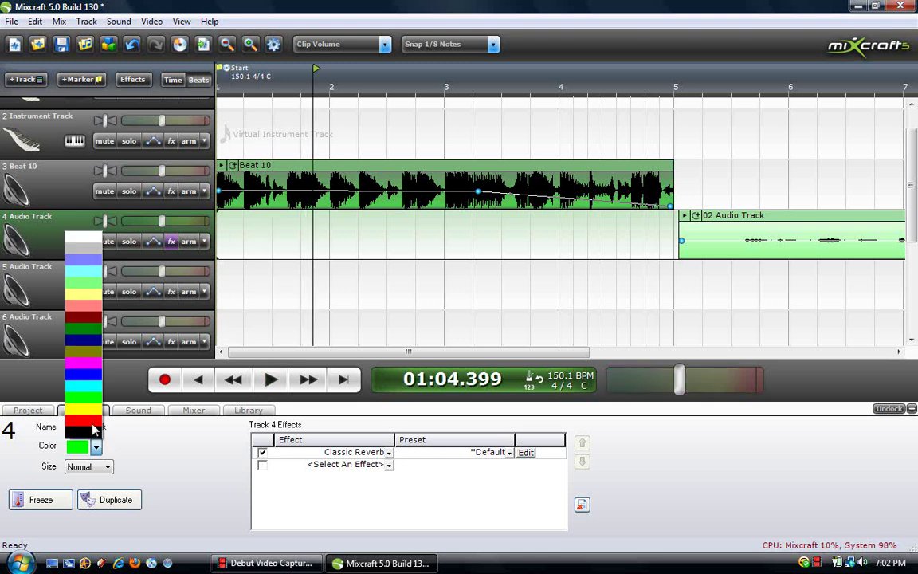
{"action": "left_click", "coordinate": [94, 430]}
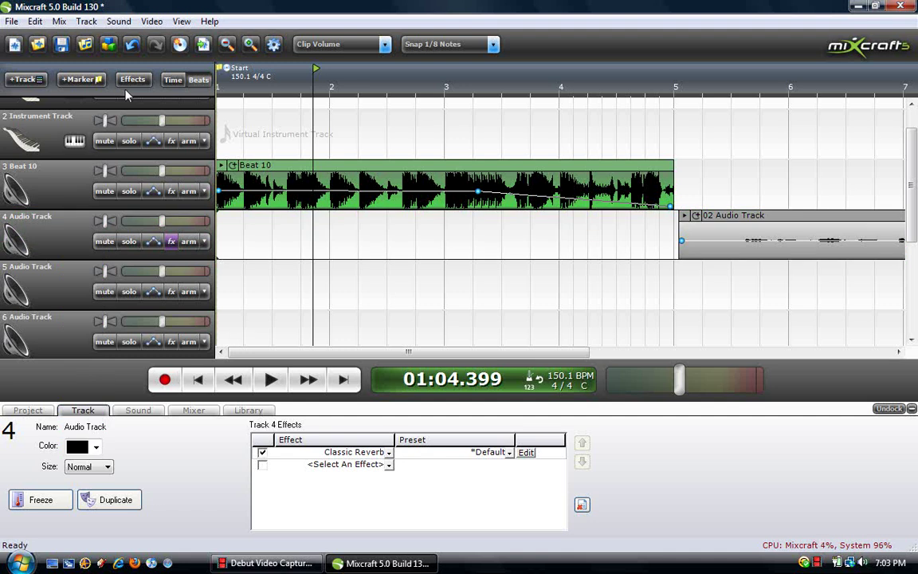
{"action": "left_click", "coordinate": [178, 77]}
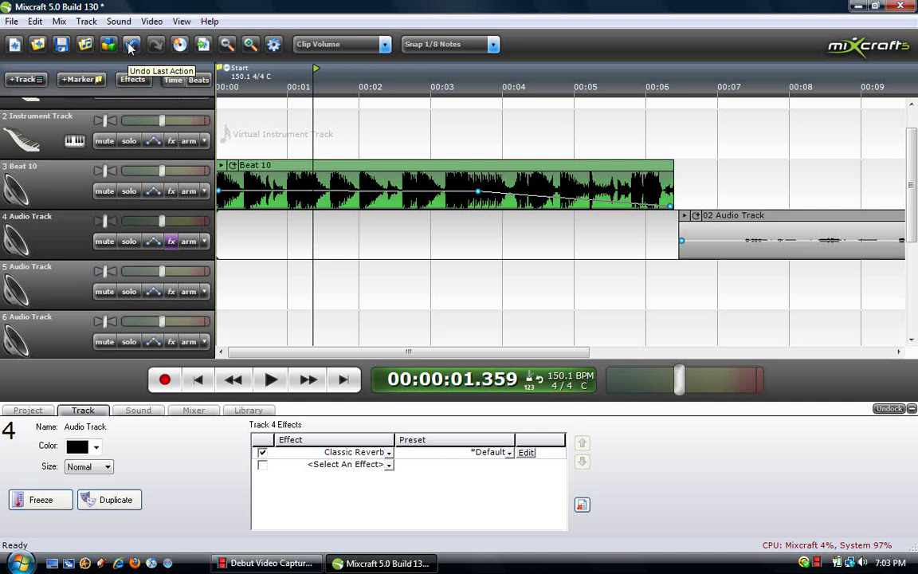
{"action": "left_click", "coordinate": [251, 410]}
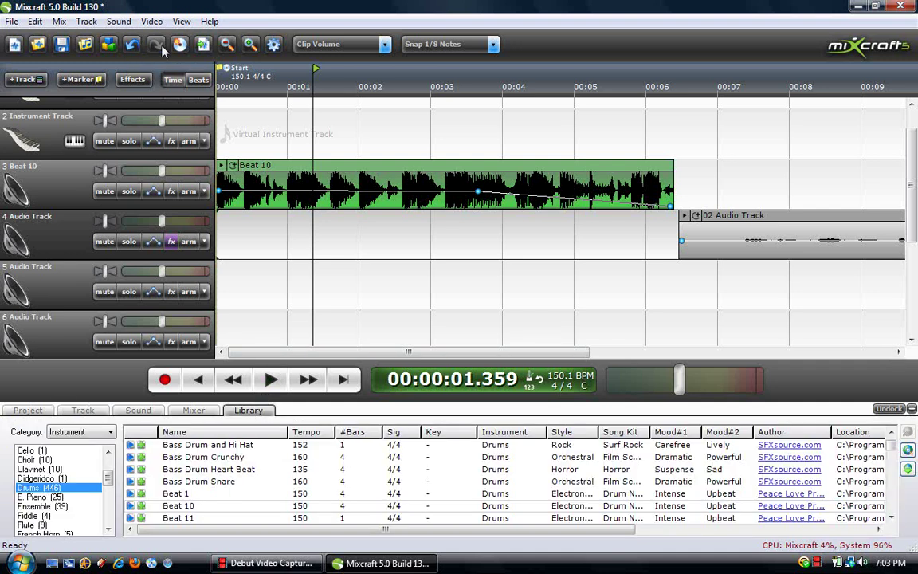
{"action": "left_click", "coordinate": [226, 46]}
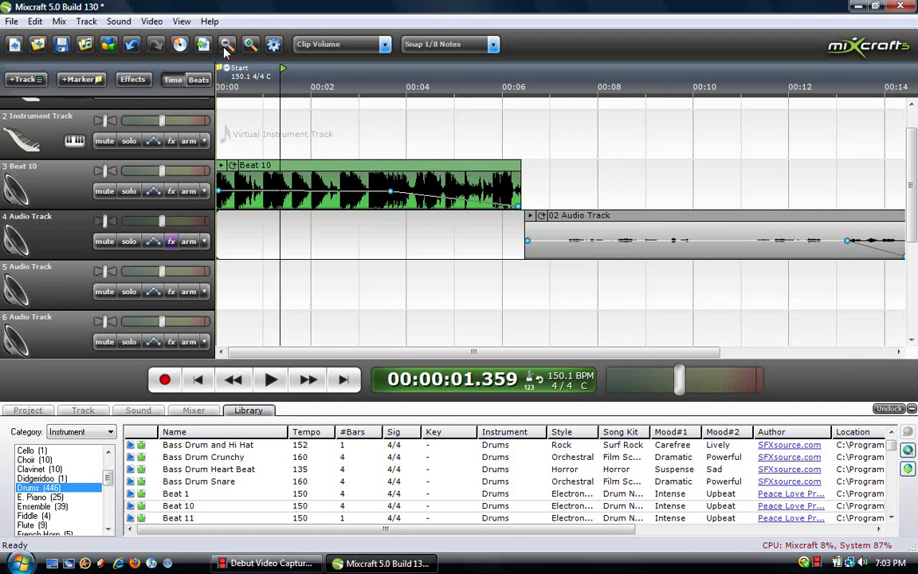
{"action": "left_click", "coordinate": [226, 46]}
{"action": "left_click", "coordinate": [249, 47]}
{"action": "left_click", "coordinate": [247, 50]}
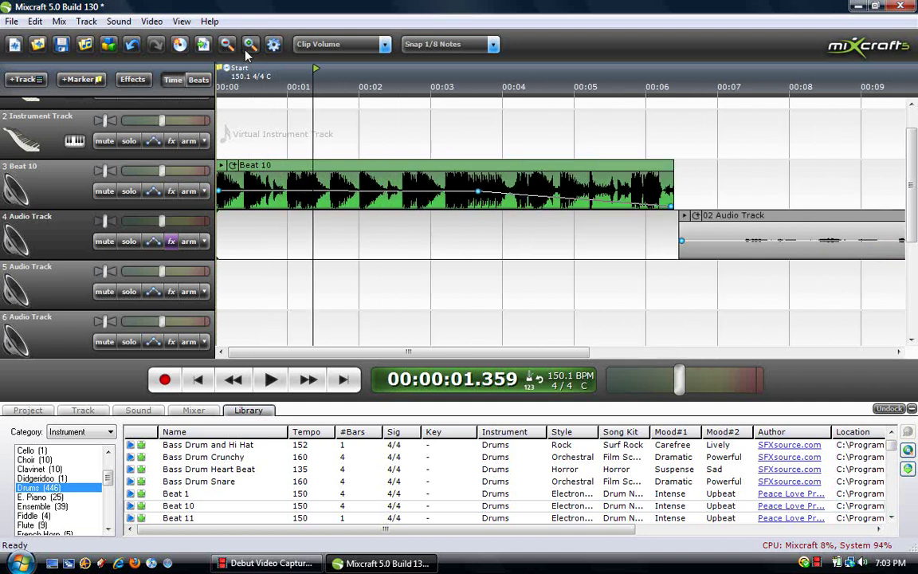
{"action": "left_click", "coordinate": [274, 46]}
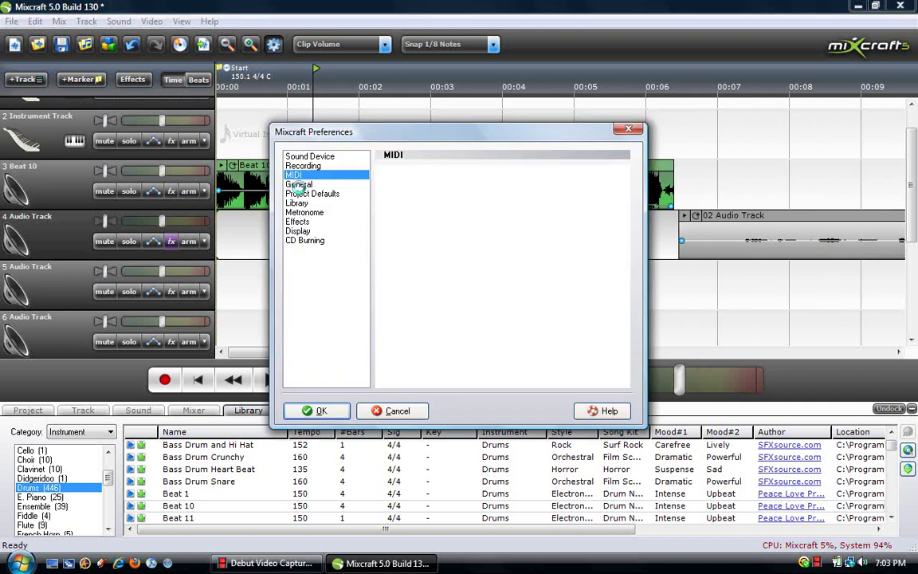
{"action": "left_click", "coordinate": [326, 158]}
{"action": "left_click", "coordinate": [326, 164]}
{"action": "left_click", "coordinate": [327, 175]}
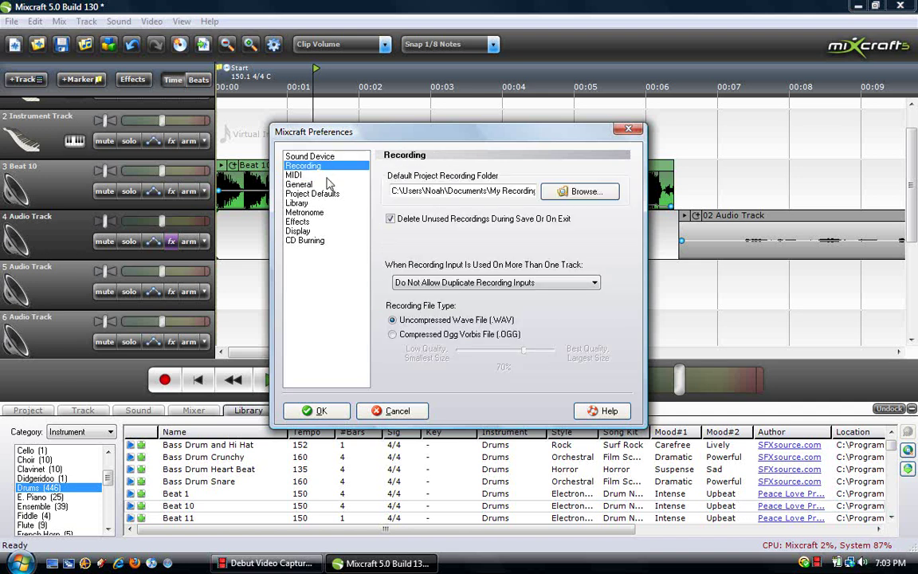
{"action": "left_click", "coordinate": [629, 129]}
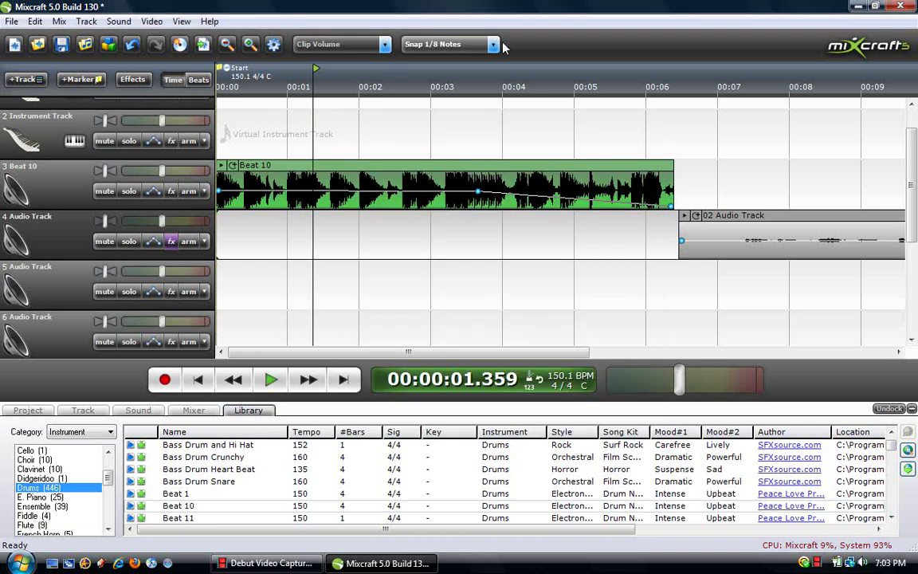
Snap clip moves to whole measures, restore the bars-and-beats ruler, and drag Beat 10 toward bar 2.
{"action": "left_click", "coordinate": [452, 44]}
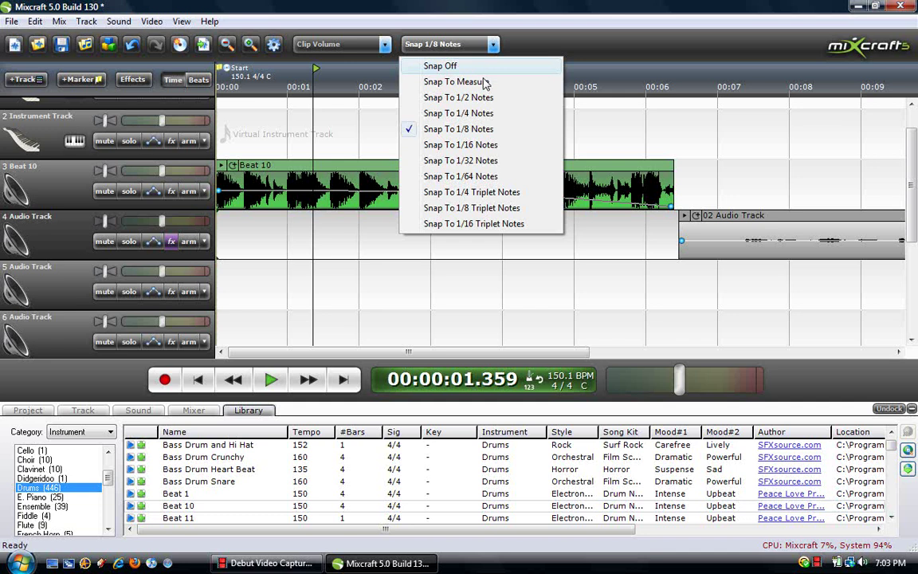
{"action": "left_click", "coordinate": [490, 88]}
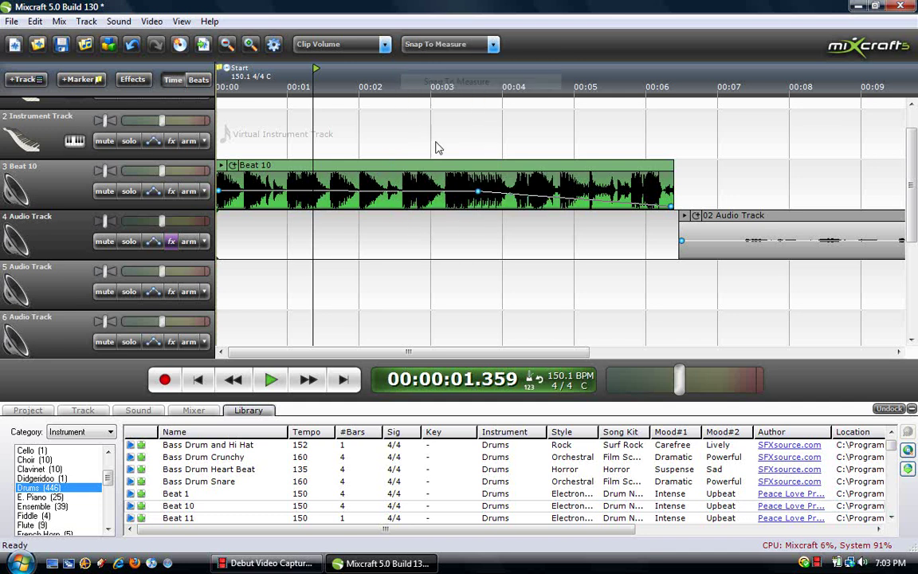
{"action": "left_click_drag", "start_coordinate": [368, 167], "coordinate": [424, 173]}
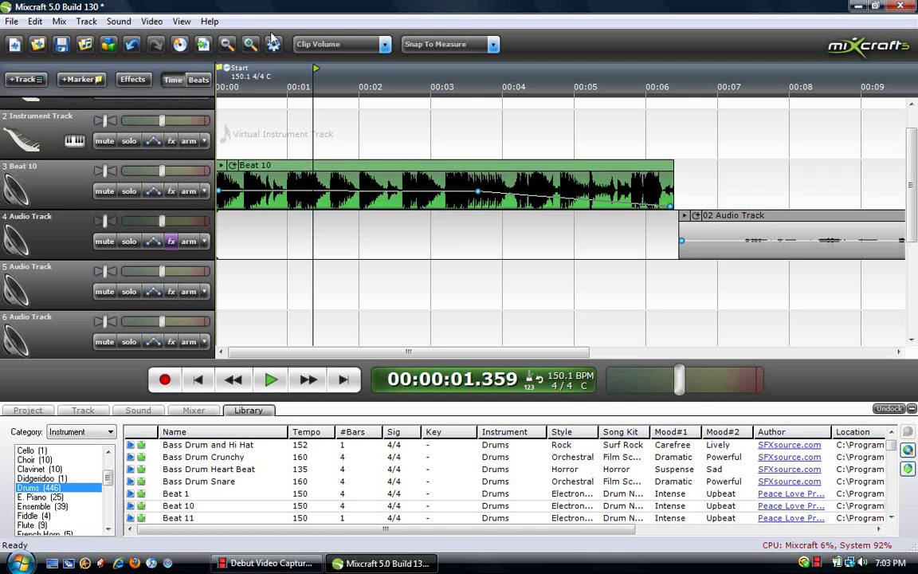
{"action": "left_click", "coordinate": [199, 79]}
{"action": "mouse_move", "coordinate": [339, 172]}
{"action": "left_mouse_down"}
{"action": "mouse_move", "coordinate": [453, 184]}
{"action": "mouse_move", "coordinate": [446, 163]}
{"action": "mouse_move", "coordinate": [561, 177]}
{"action": "mouse_move", "coordinate": [558, 163]}
{"action": "mouse_move", "coordinate": [321, 170]}
{"action": "left_mouse_up"}
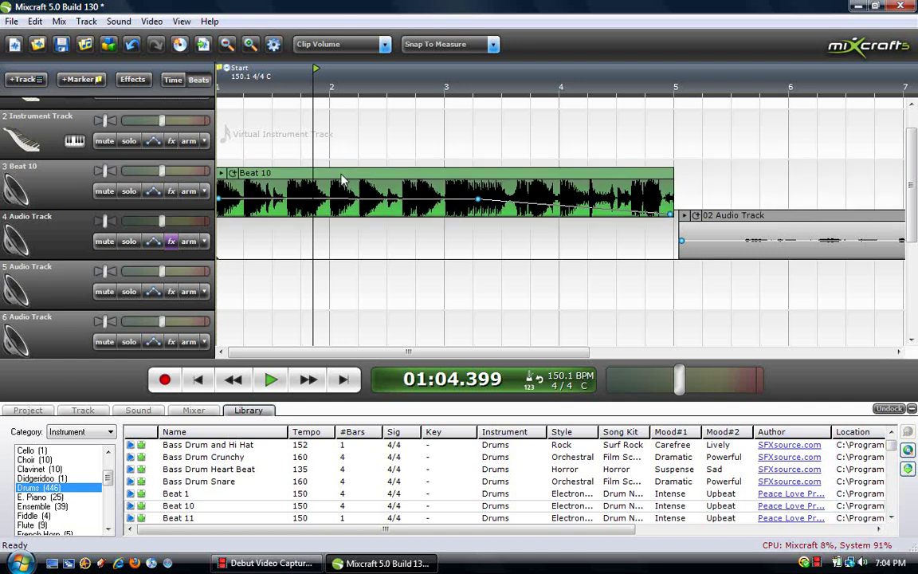
Try half-note snapping on the Beat 10 clip, then set Snap Off and move the clip freely.
{"action": "left_click", "coordinate": [496, 43]}
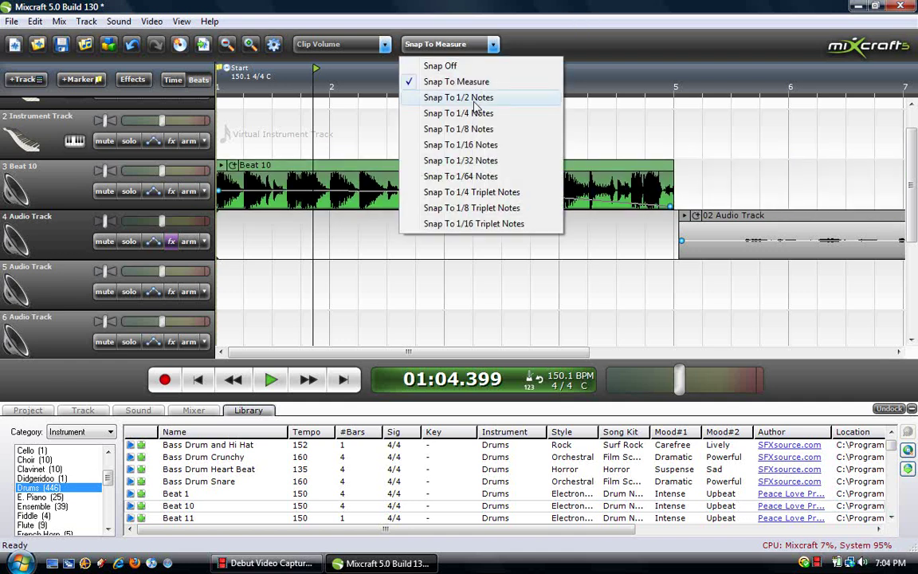
{"action": "left_click", "coordinate": [430, 97]}
{"action": "left_click_drag", "start_coordinate": [427, 174], "coordinate": [444, 168]}
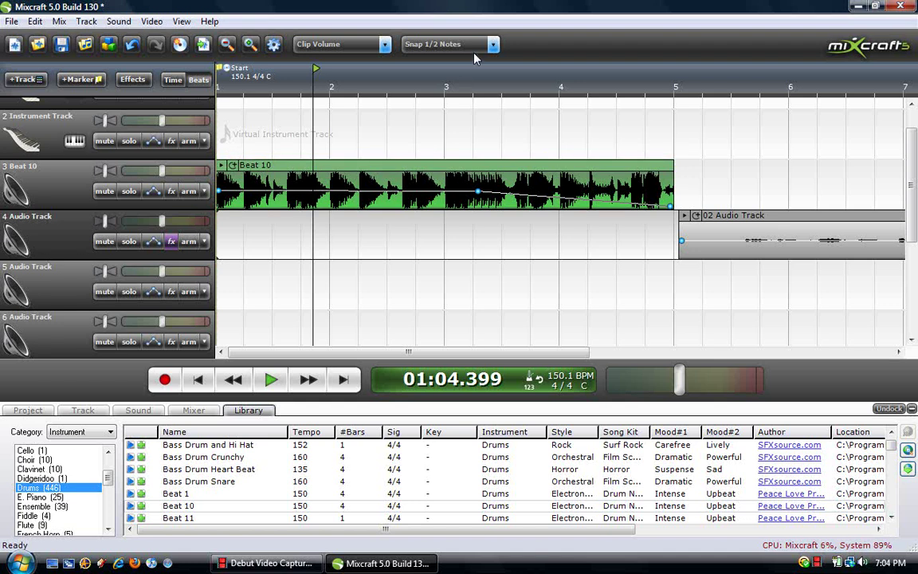
{"action": "left_click", "coordinate": [446, 44]}
{"action": "left_click", "coordinate": [453, 70]}
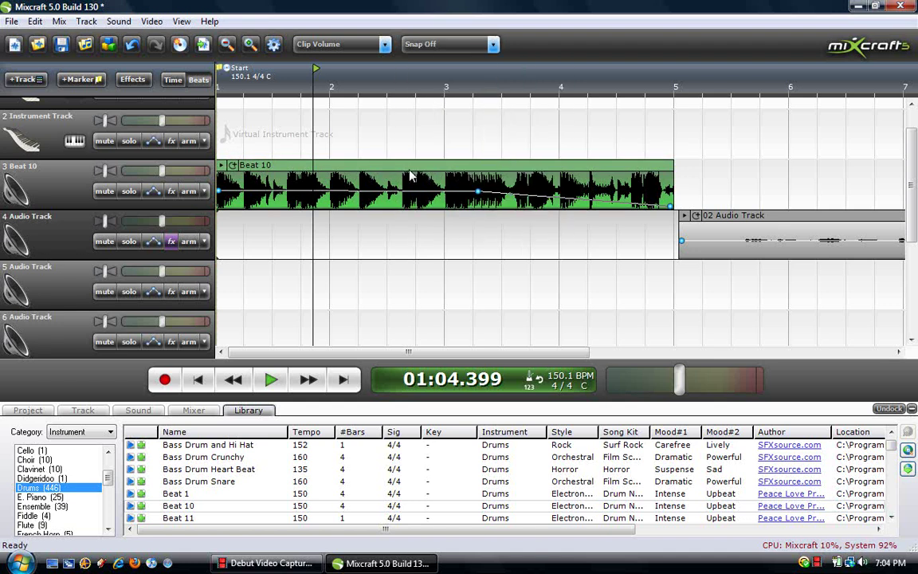
{"action": "left_click_drag", "start_coordinate": [412, 175], "coordinate": [303, 175]}
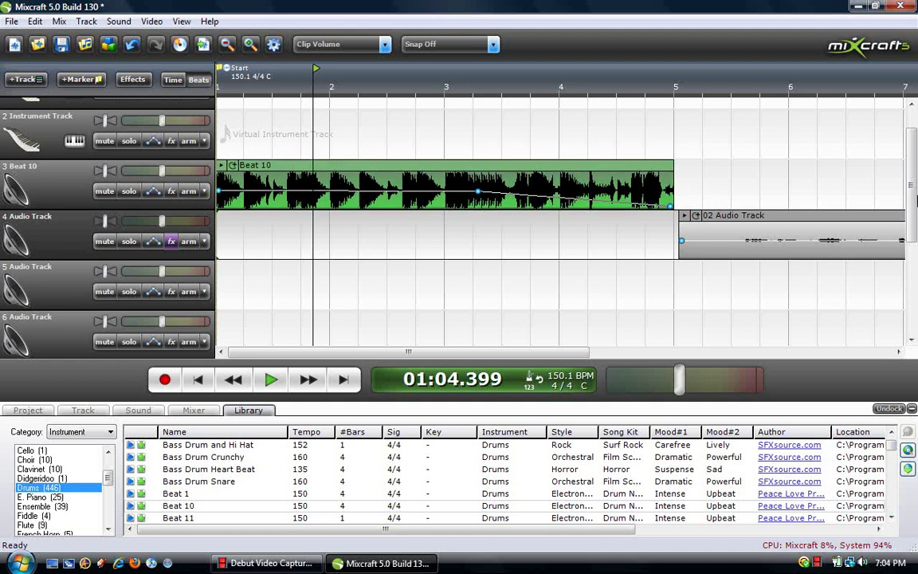
{"action": "left_click_drag", "start_coordinate": [915, 204], "coordinate": [915, 156]}
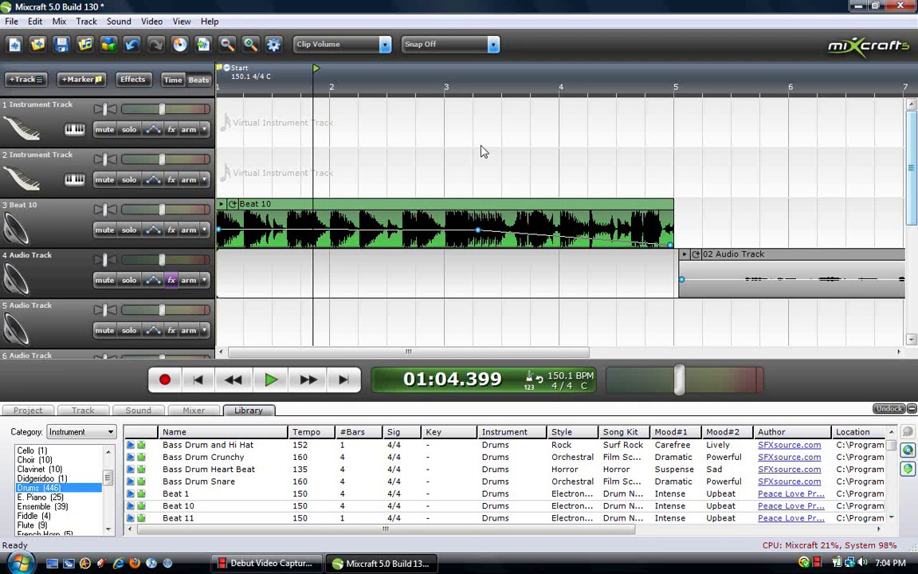
Set track 1's instrument to the Bell Music Box preset.
{"action": "left_click", "coordinate": [74, 129]}
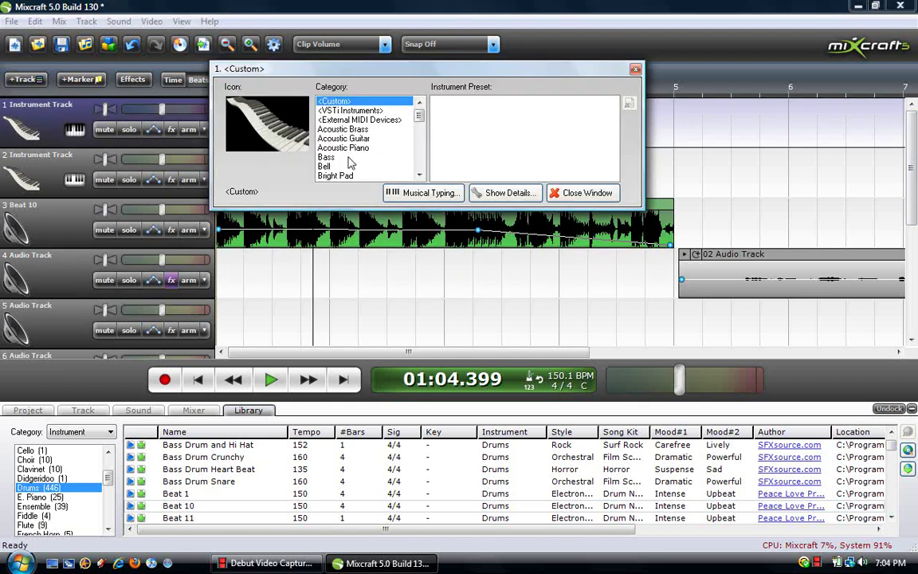
{"action": "left_click", "coordinate": [367, 165]}
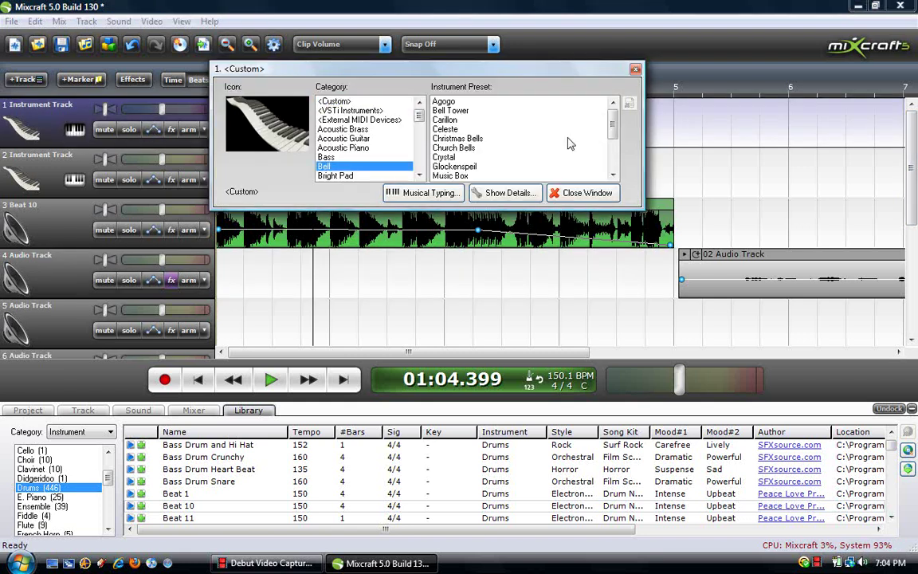
{"action": "left_click", "coordinate": [461, 167]}
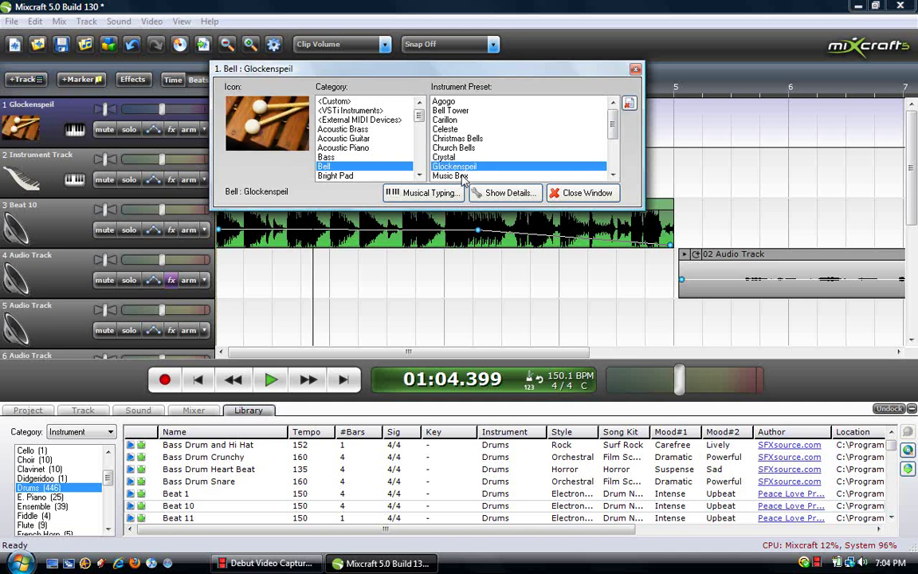
{"action": "left_click", "coordinate": [462, 175]}
Play Music Box notes with Musical Typing and shift its range down to A0–Eb2.
{"action": "left_click", "coordinate": [455, 193]}
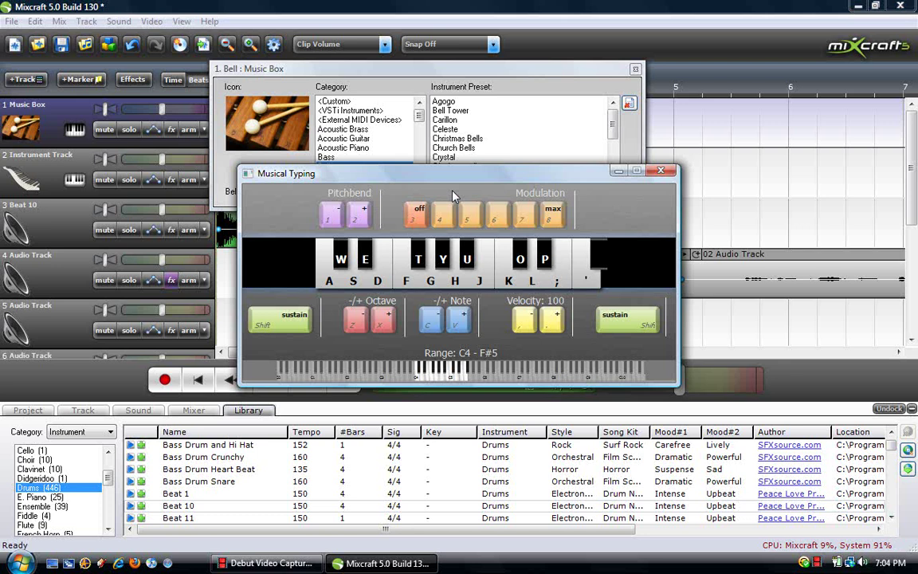
{"action": "key", "text": "f"}
{"action": "key", "text": "j"}
{"action": "left_click", "coordinate": [305, 375]}
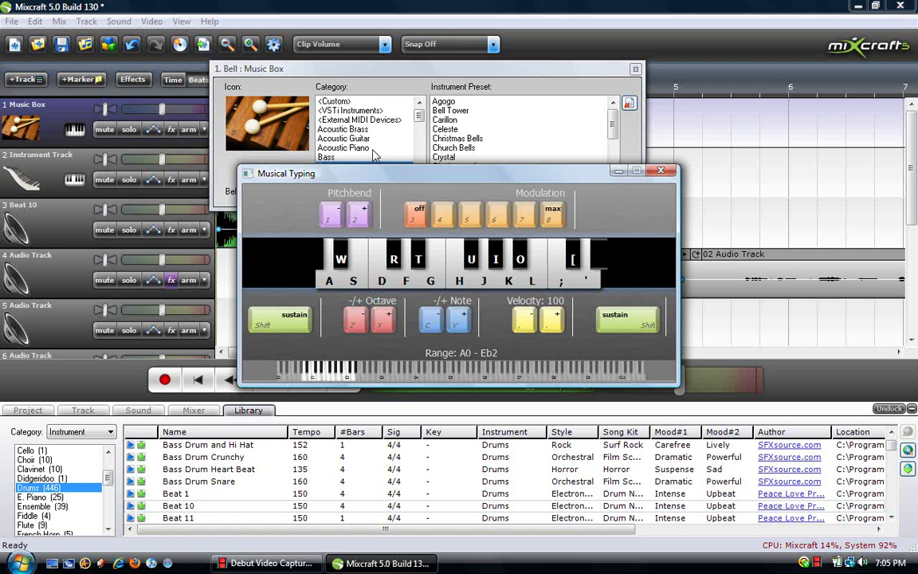
Close Musical Typing and pick the Drums KIT- 808-909 Kit preset for track 1.
{"action": "left_click", "coordinate": [661, 171]}
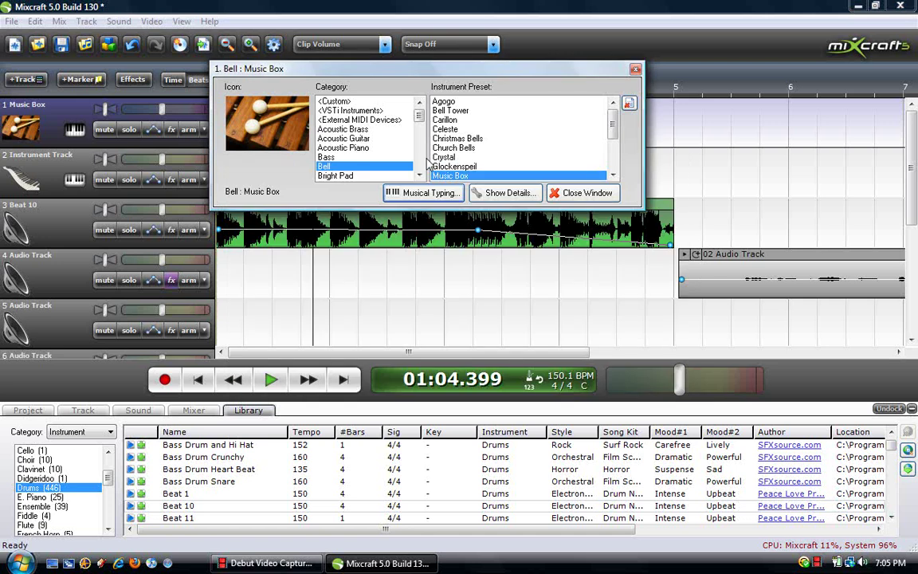
{"action": "left_click", "coordinate": [419, 175]}
{"action": "left_click", "coordinate": [419, 174]}
{"action": "left_click", "coordinate": [419, 174]}
{"action": "left_click", "coordinate": [419, 175]}
{"action": "left_click", "coordinate": [419, 175]}
{"action": "left_click", "coordinate": [329, 110]}
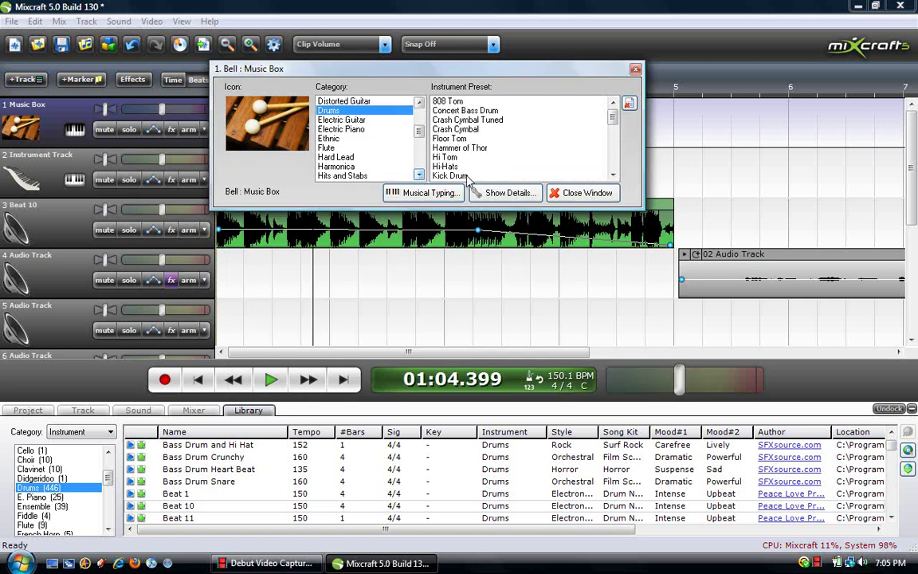
{"action": "left_click", "coordinate": [444, 166]}
{"action": "left_click", "coordinate": [494, 175]}
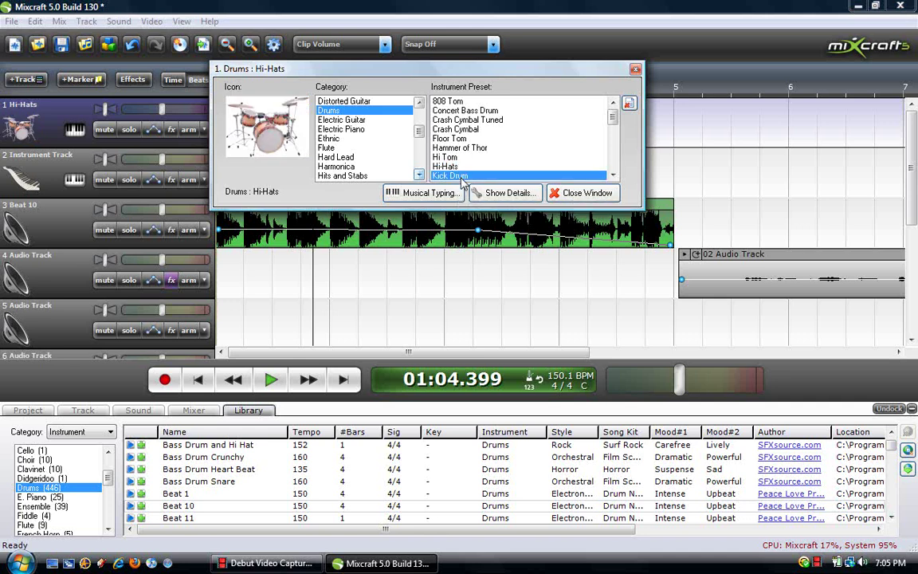
{"action": "scroll", "coordinate": [549, 159], "scroll_direction": "down", "scroll_amount": 2}
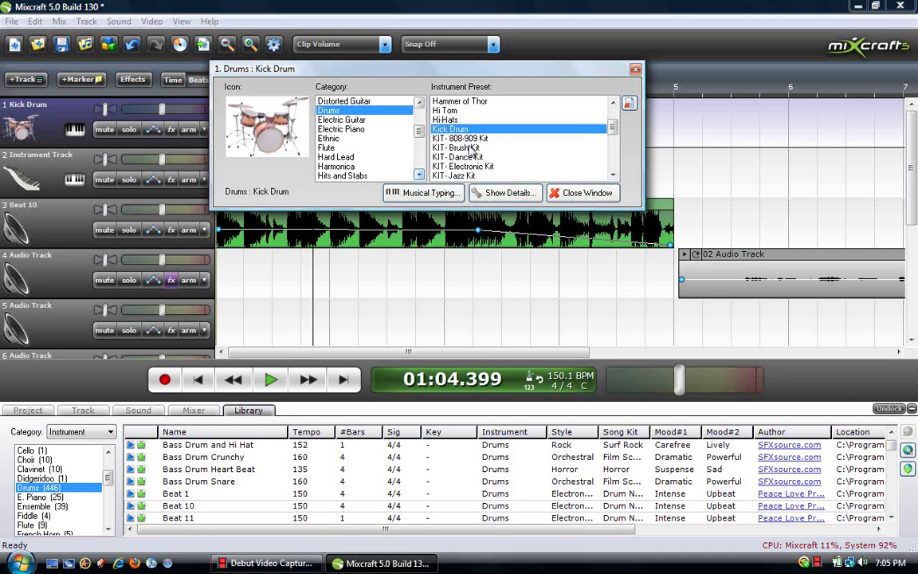
{"action": "left_click", "coordinate": [472, 139]}
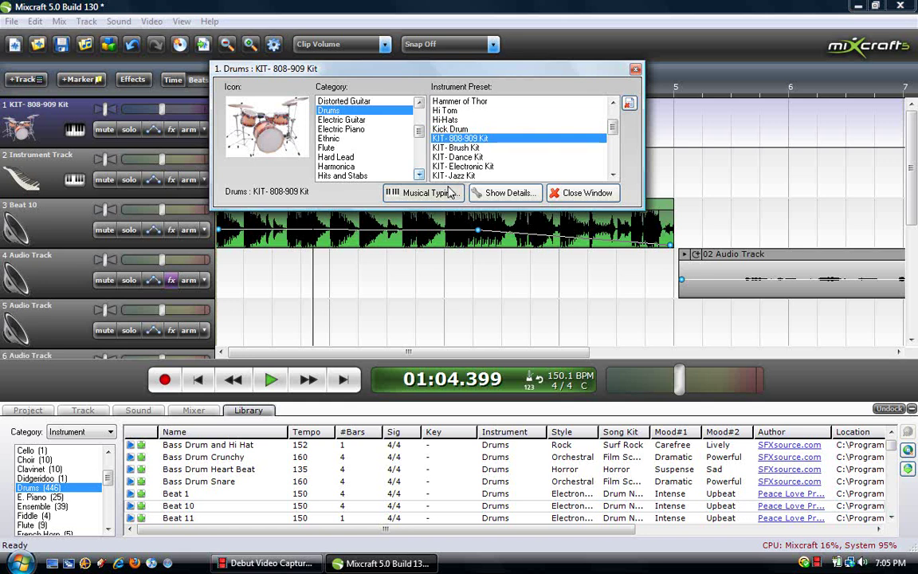
Audition the 808-909 kit in Musical Typing at the C4–F#5 range, then close both windows.
{"action": "left_click", "coordinate": [422, 192]}
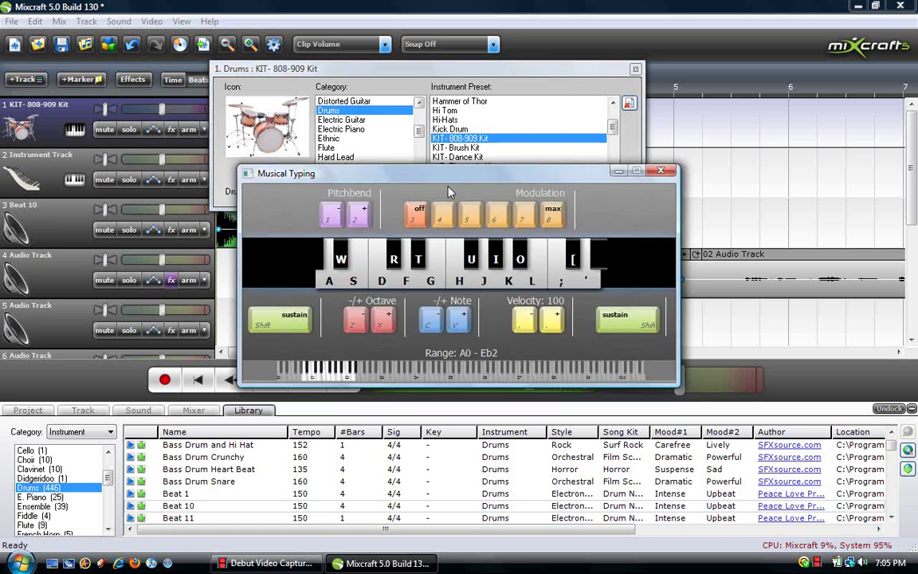
{"action": "key", "text": "a"}
{"action": "key", "text": "a"}
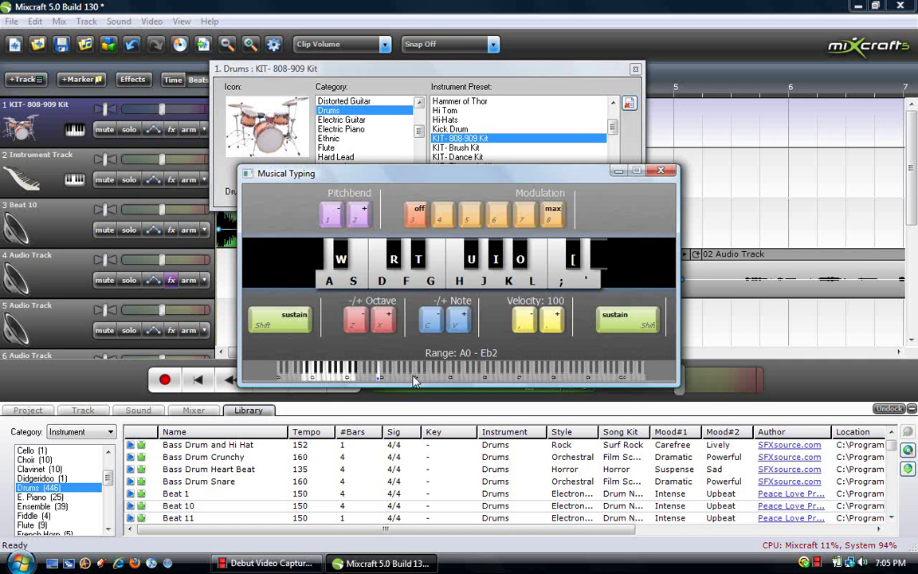
{"action": "left_click", "coordinate": [419, 374]}
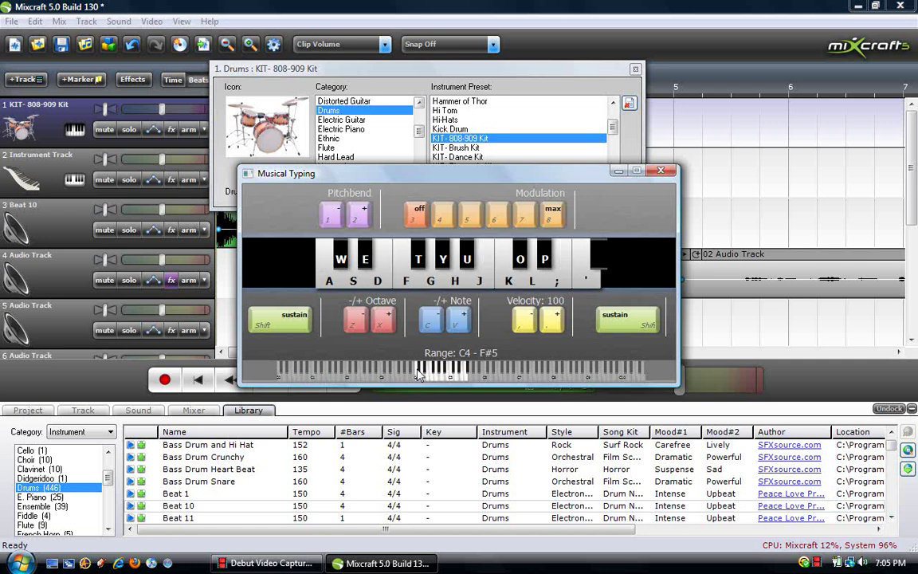
{"action": "key", "text": "a"}
{"action": "key", "text": "h"}
{"action": "key", "text": "g"}
{"action": "key", "text": "d"}
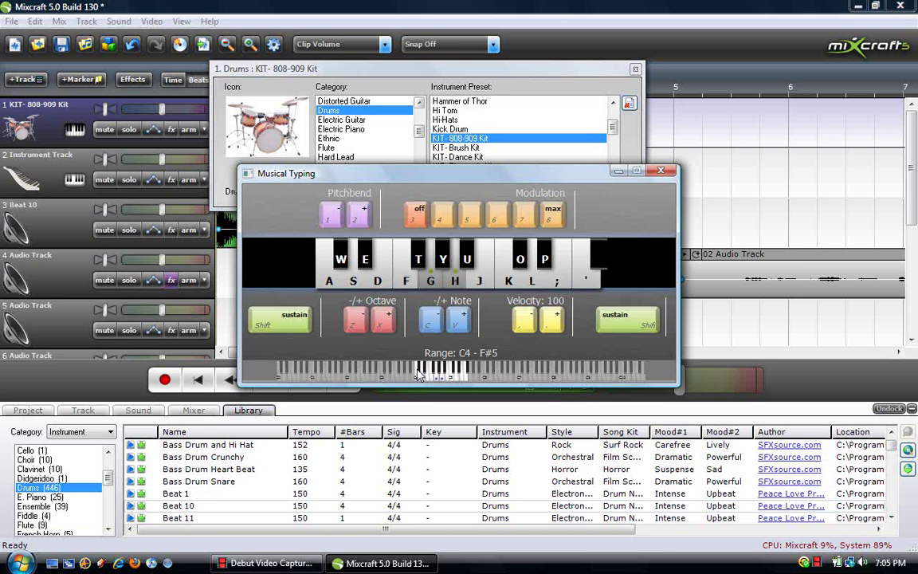
{"action": "key", "text": "f"}
{"action": "key", "text": "e"}
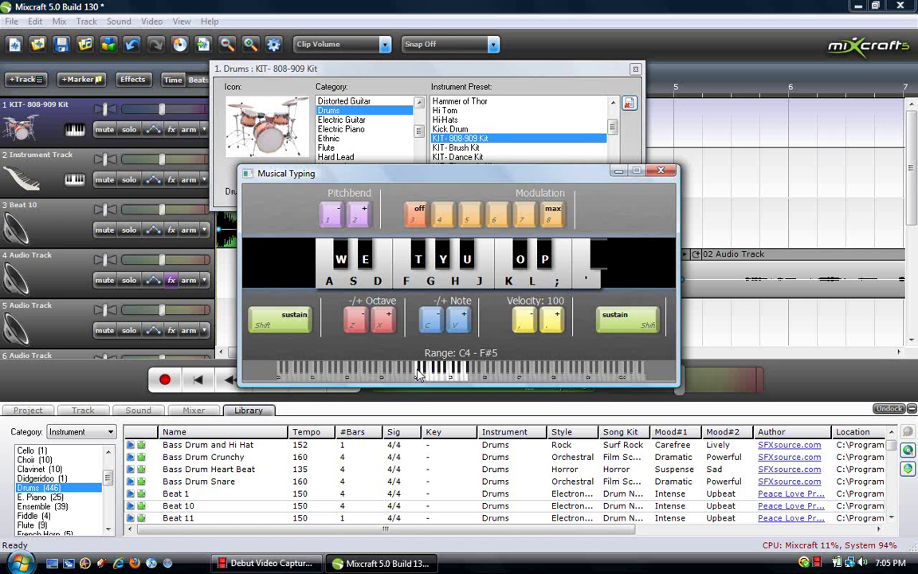
{"action": "key", "text": "u"}
{"action": "left_click", "coordinate": [660, 170]}
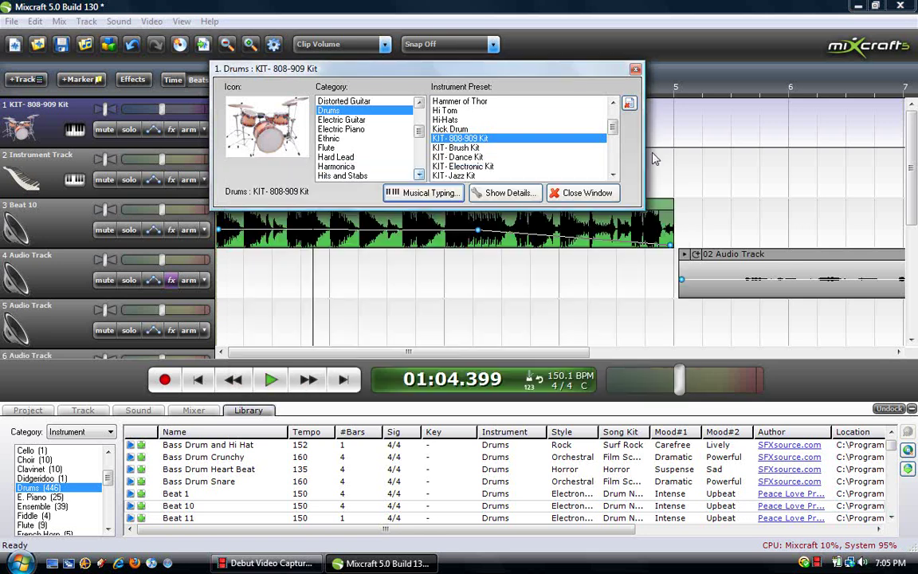
{"action": "left_click", "coordinate": [635, 68]}
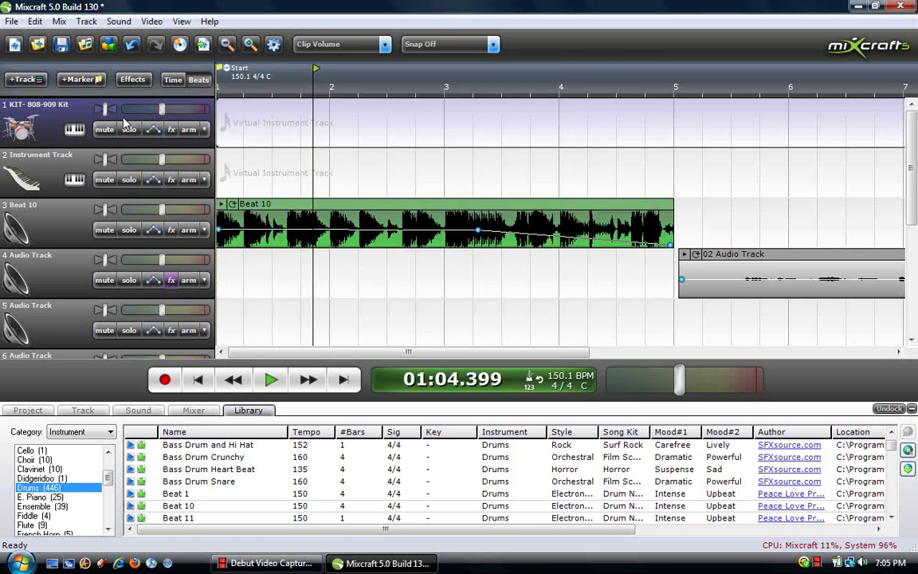
Play the project from the start to about bar 11, then switch to Debut Video Capture.
{"action": "mouse_move", "coordinate": [162, 110]}
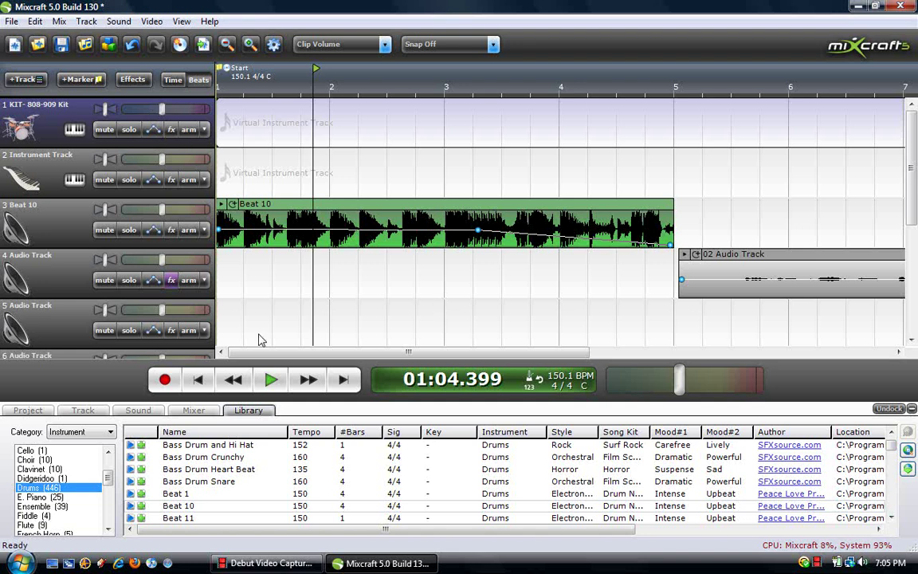
{"action": "key", "text": "Home"}
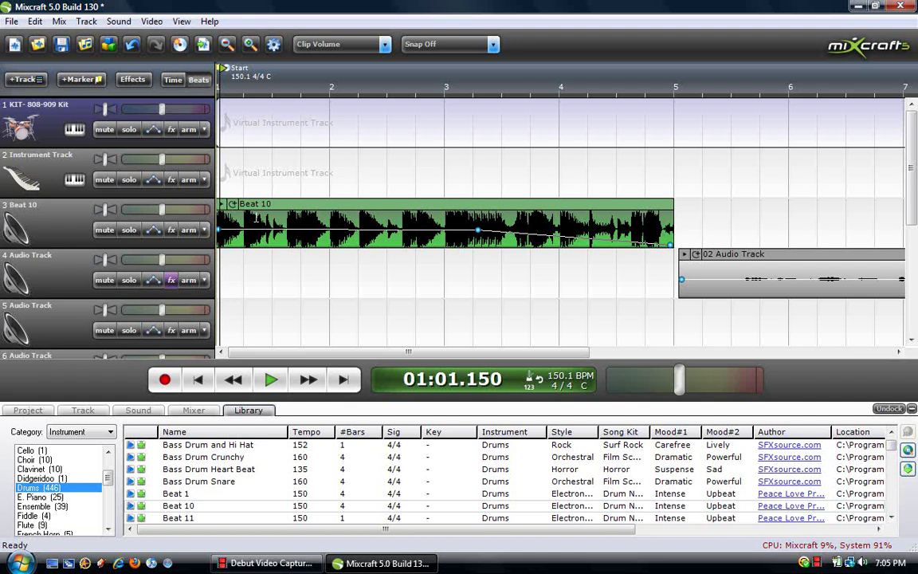
{"action": "key", "text": "space"}
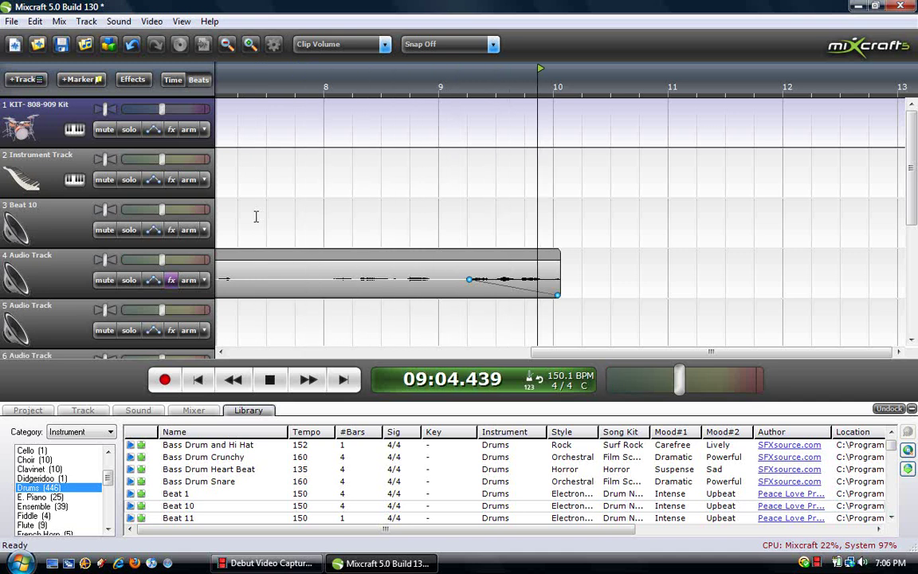
{"action": "key", "text": "space"}
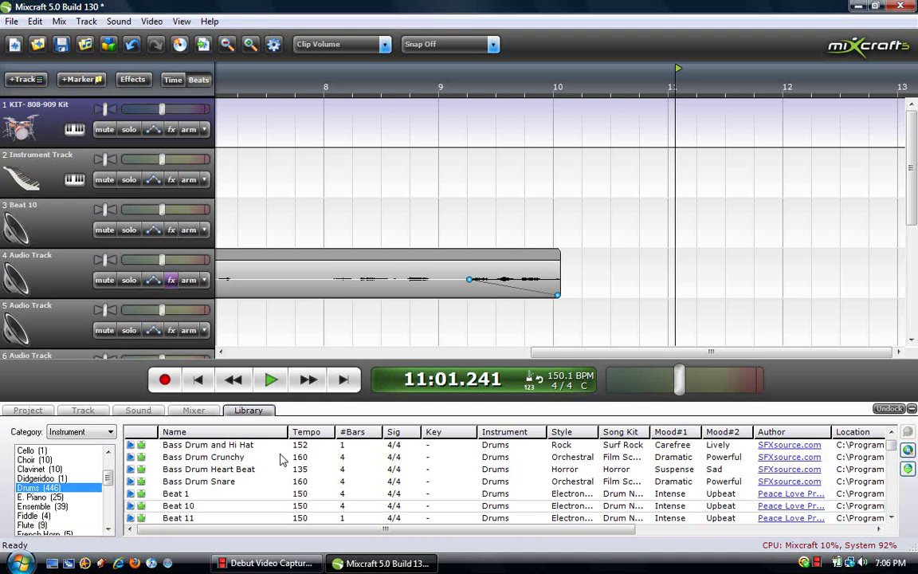
{"action": "left_click", "coordinate": [294, 568]}
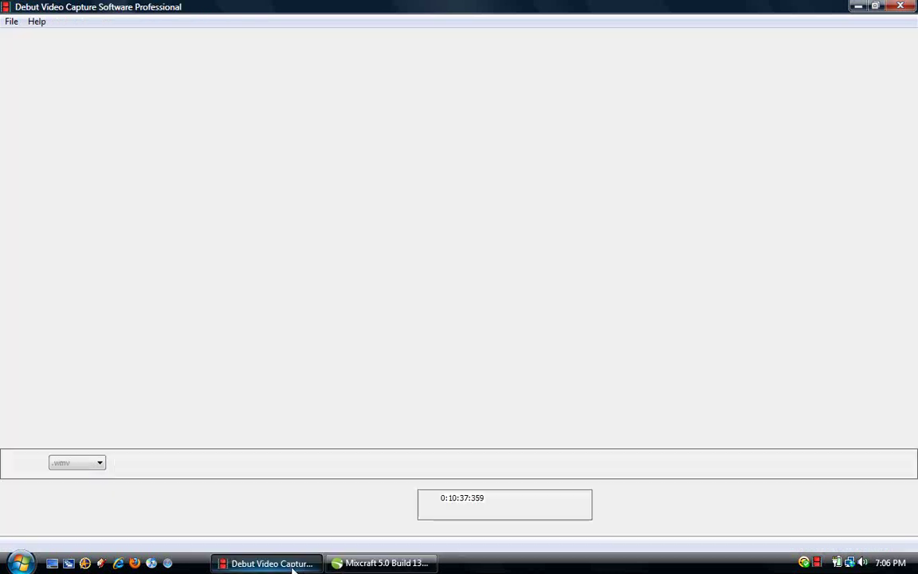